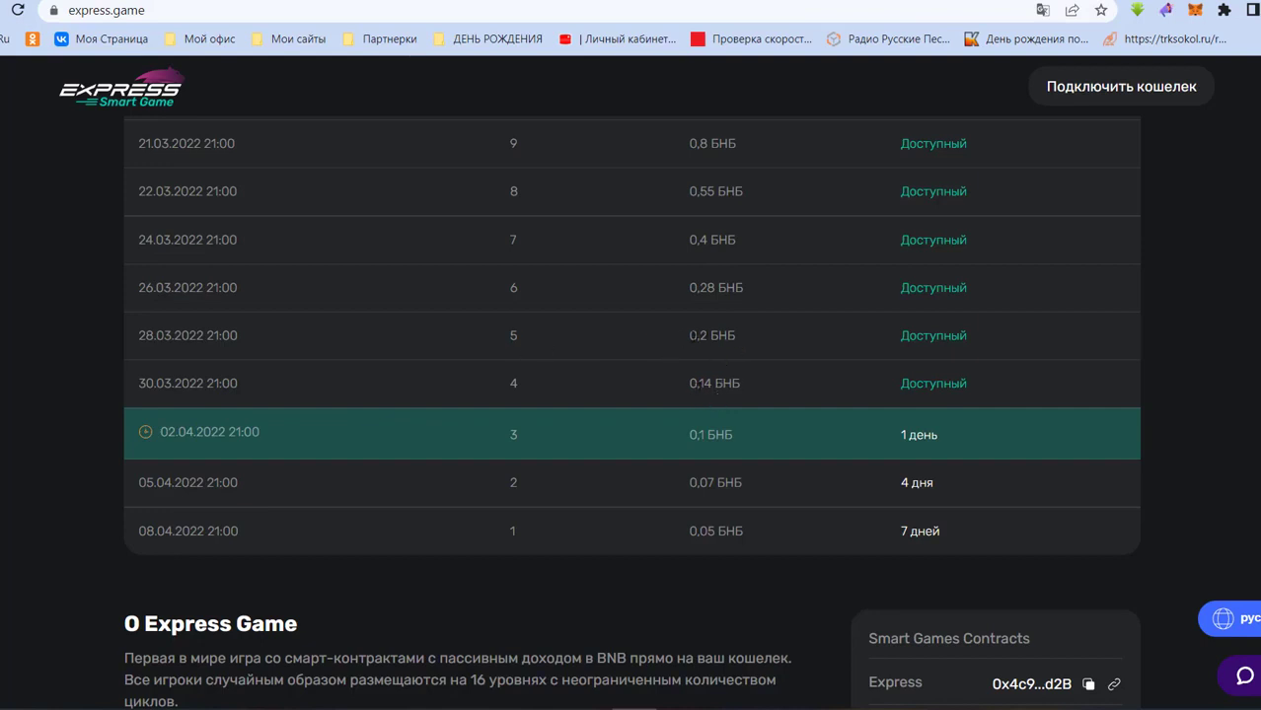
# - Note level 5's 0,2 БНБ price, then scroll BestChange's Tinkoff-to-BNB exchanger rates
pyautogui.tripleClick(717, 338)
pyautogui.click(778, 346)
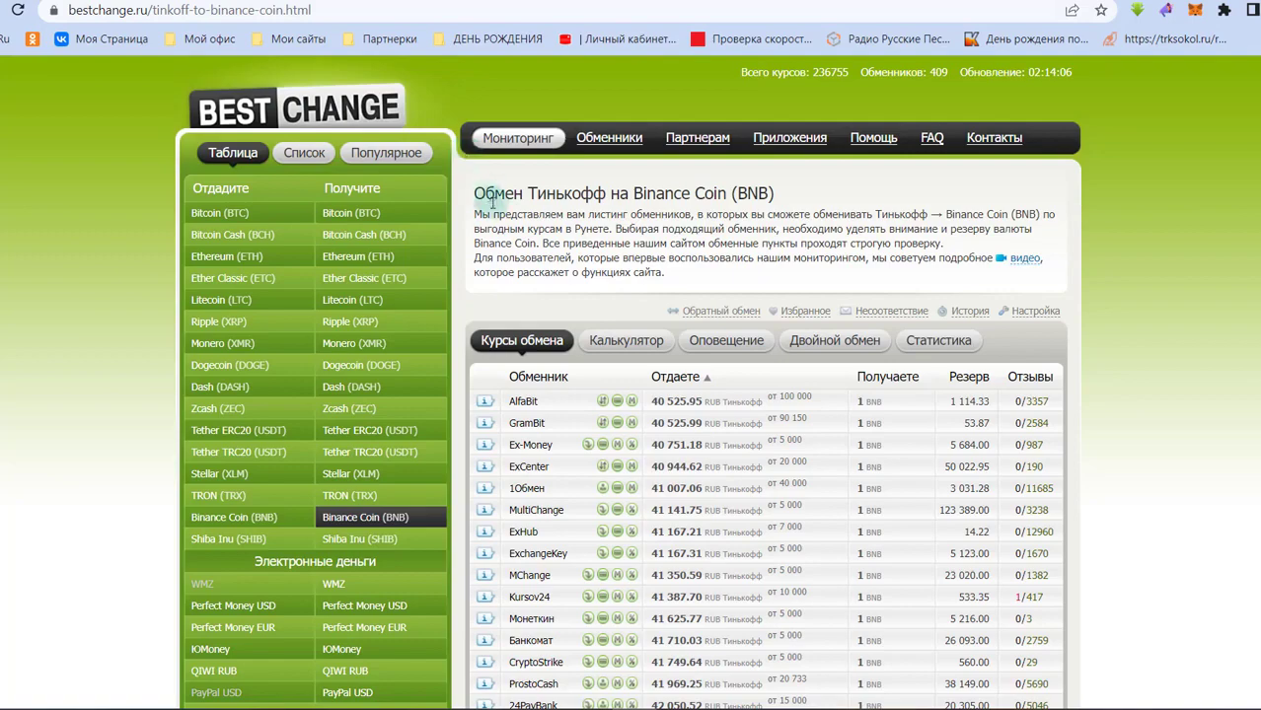
pyautogui.scroll(-5, 380, 322)
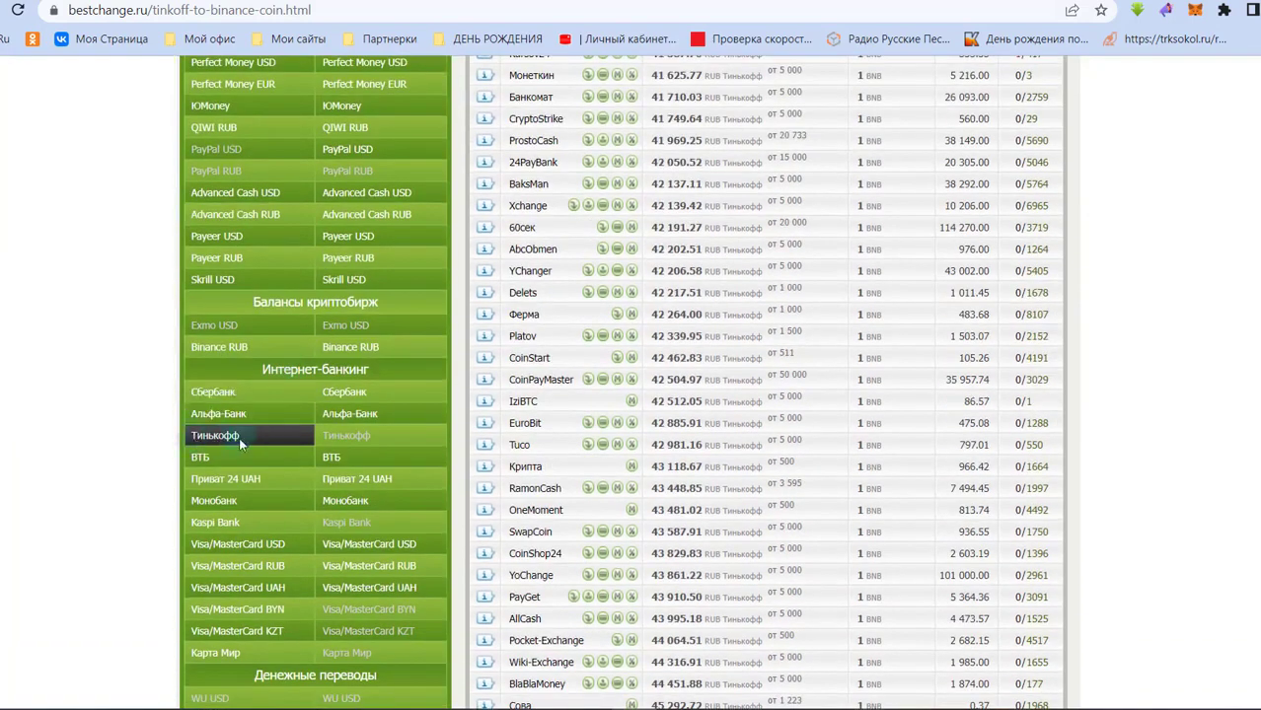
pyautogui.scroll(5, 239, 437)
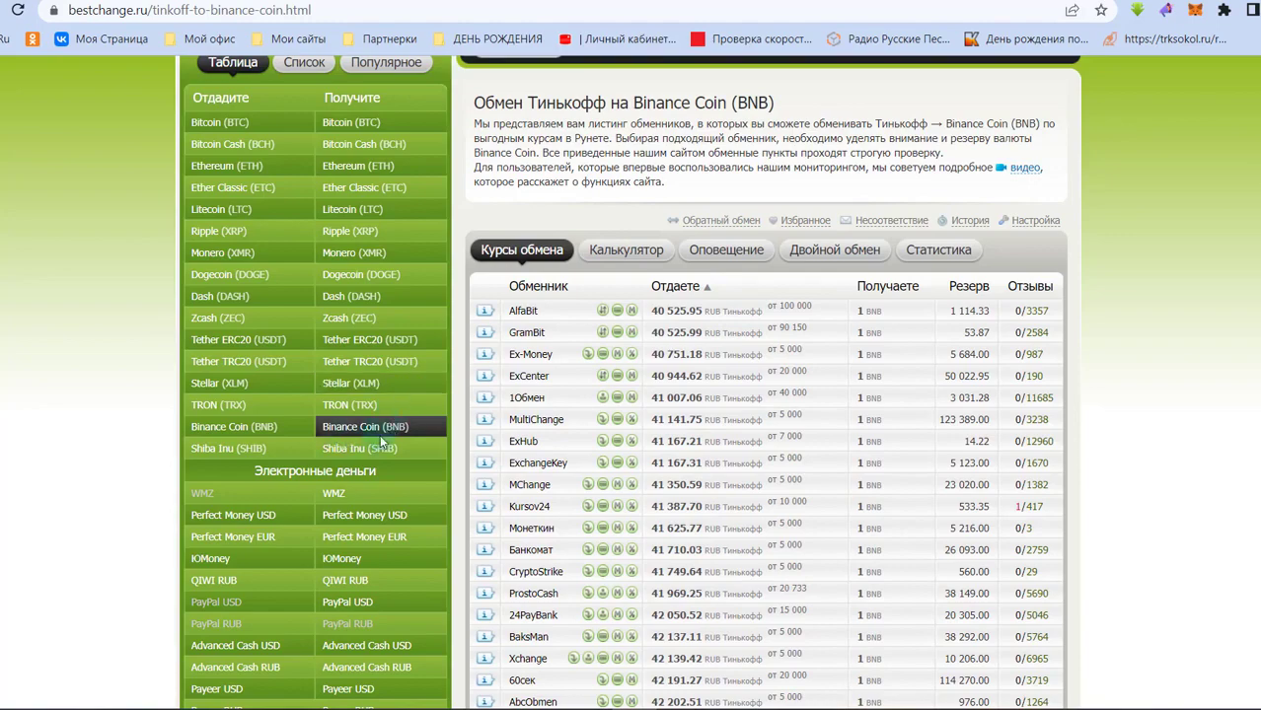
pyautogui.scroll(-2, 211, 360)
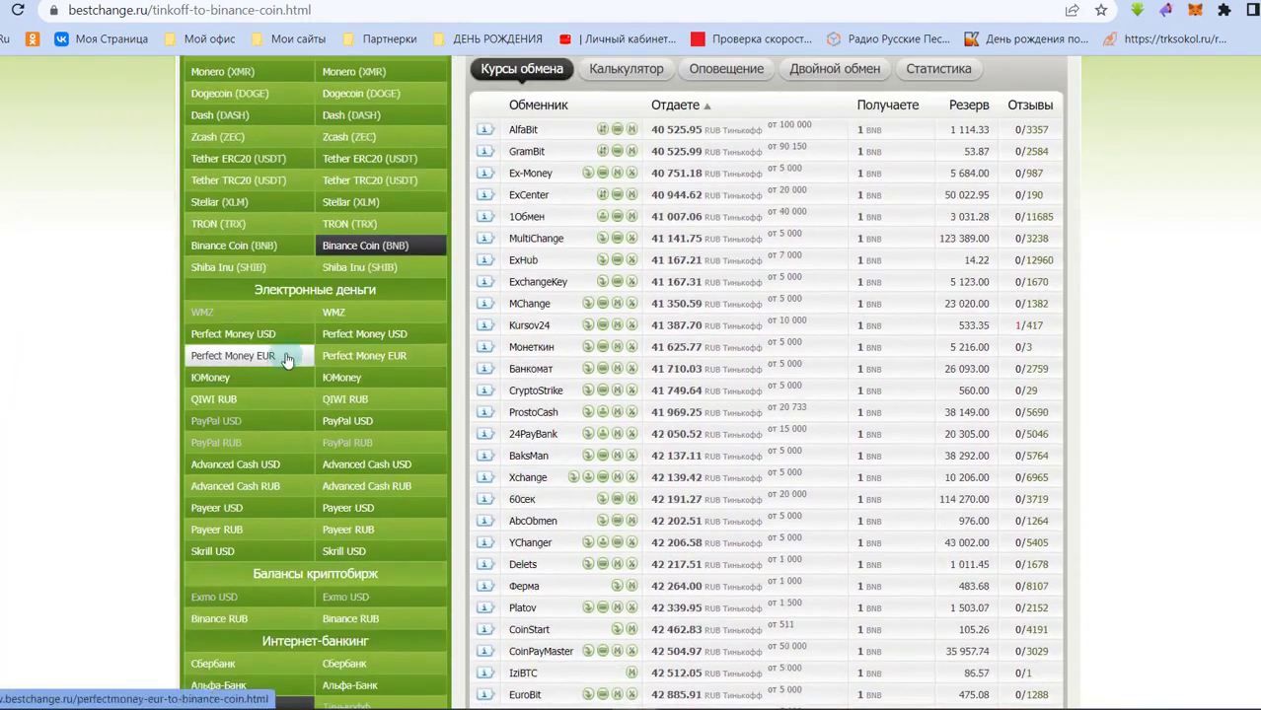
pyautogui.scroll(-10, 367, 286)
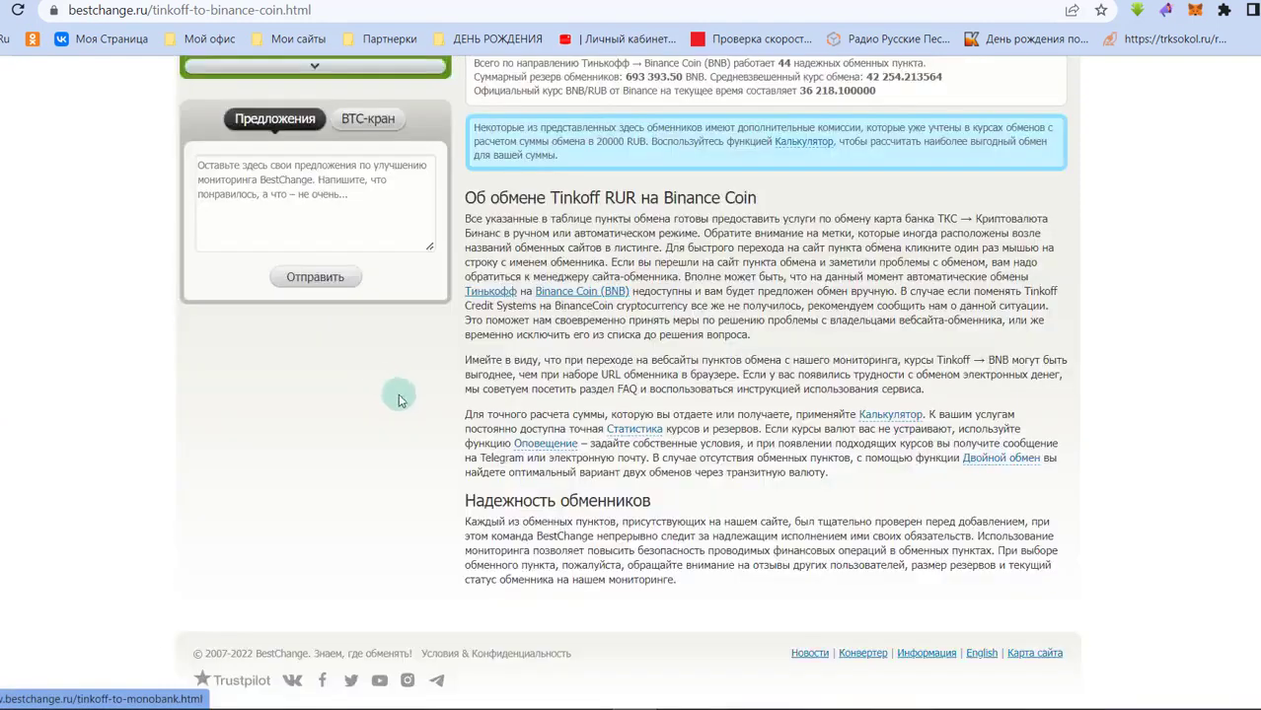
pyautogui.scroll(3, 326, 405)
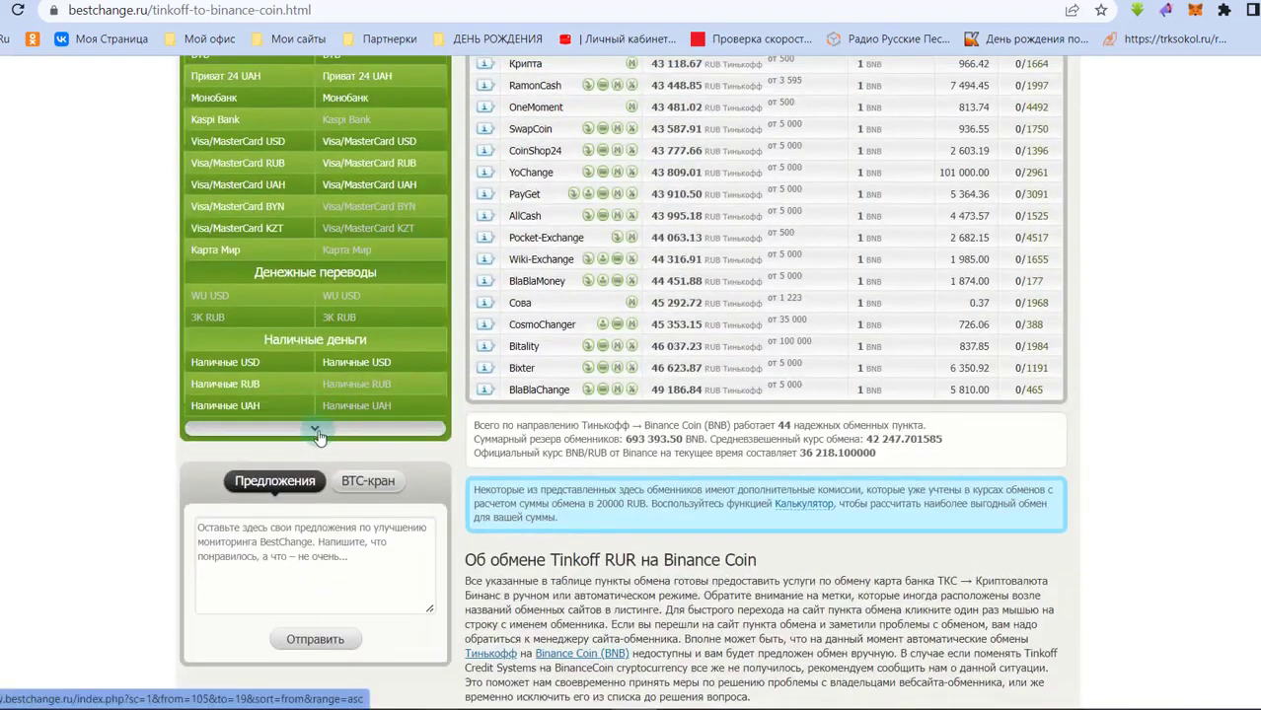
pyautogui.scroll(10, 375, 413)
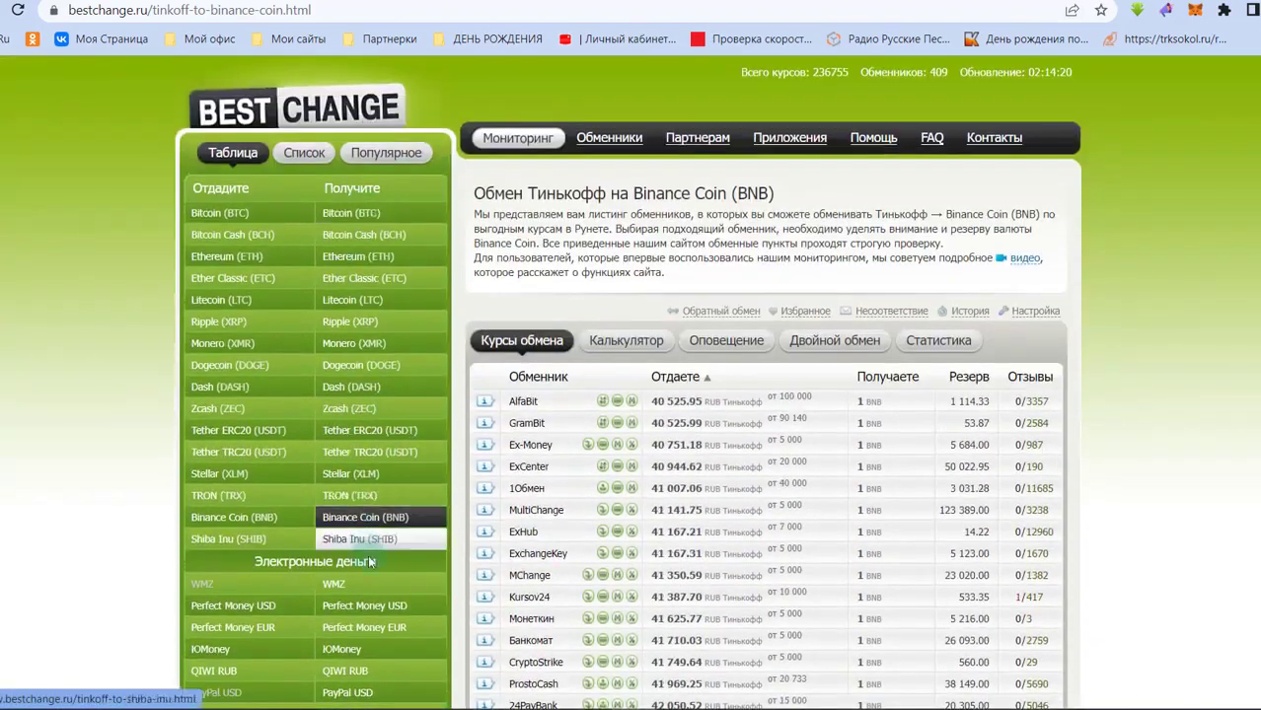
pyautogui.scroll(-3, 367, 548)
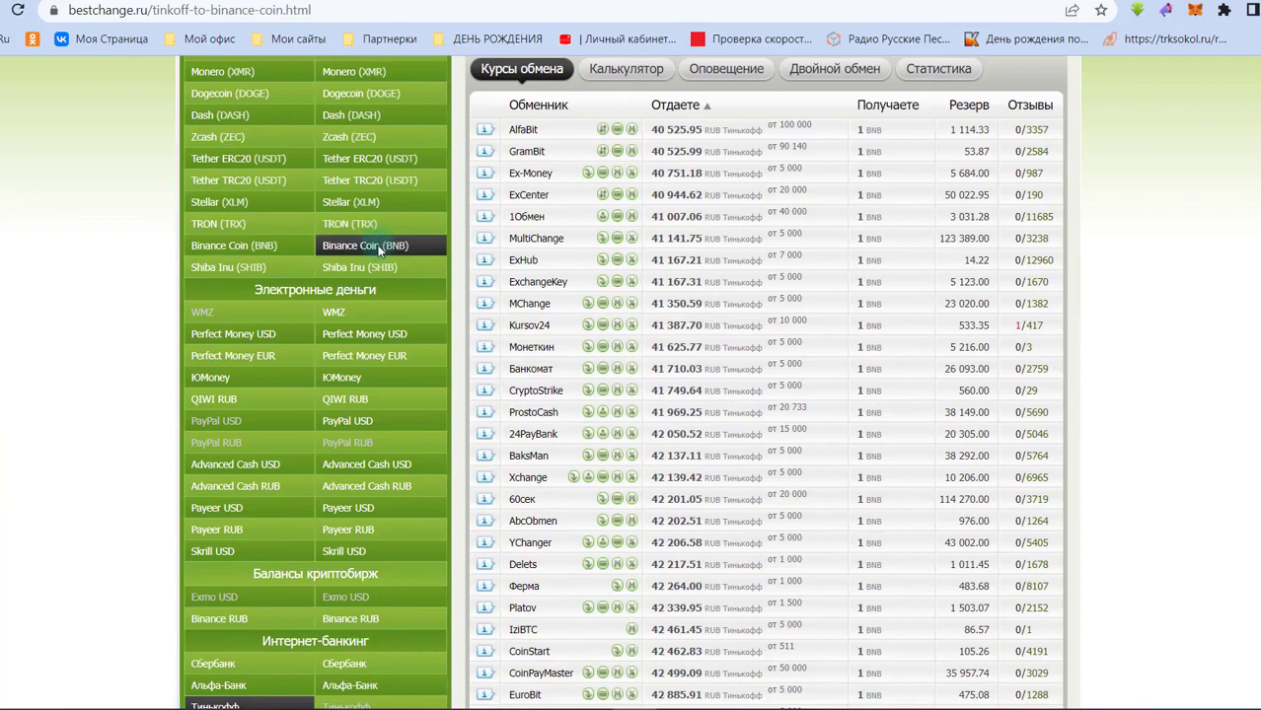
pyautogui.scroll(-4, 381, 246)
pyautogui.scroll(5, 476, 274)
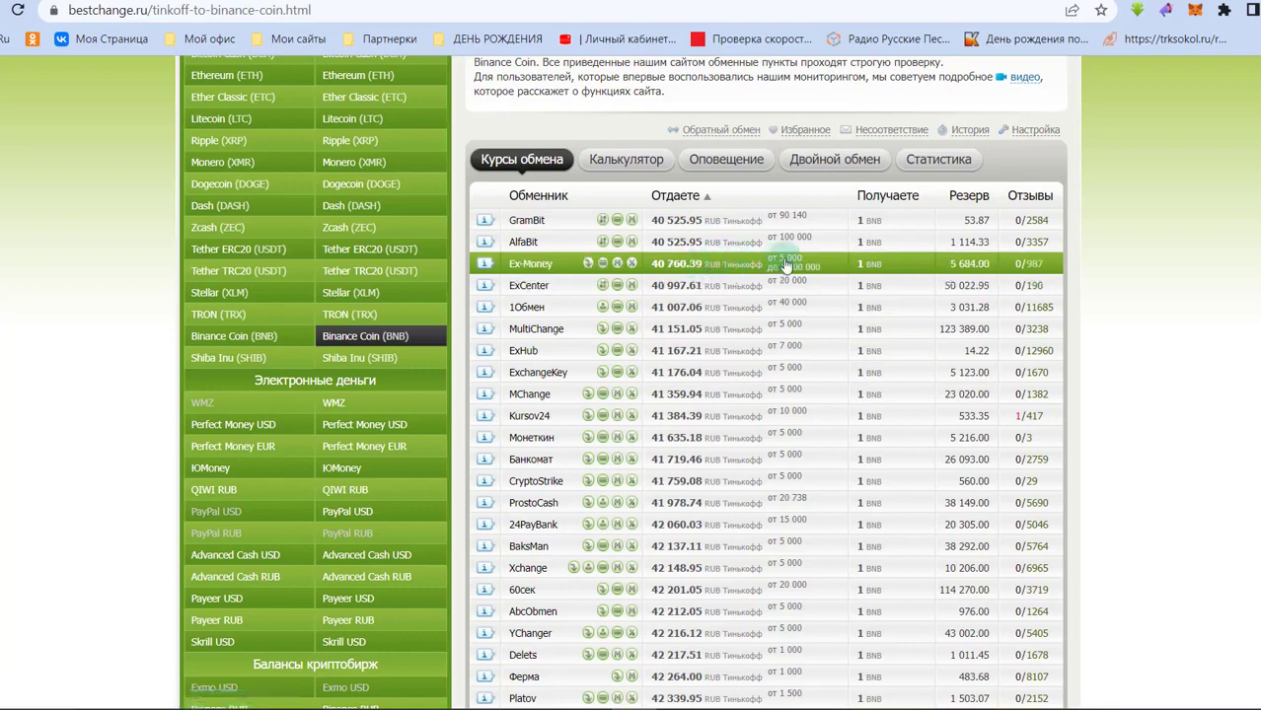
# - Open ExHub from the BestChange table and enter a BNB amount, checking the ruble total
pyautogui.click(545, 357)
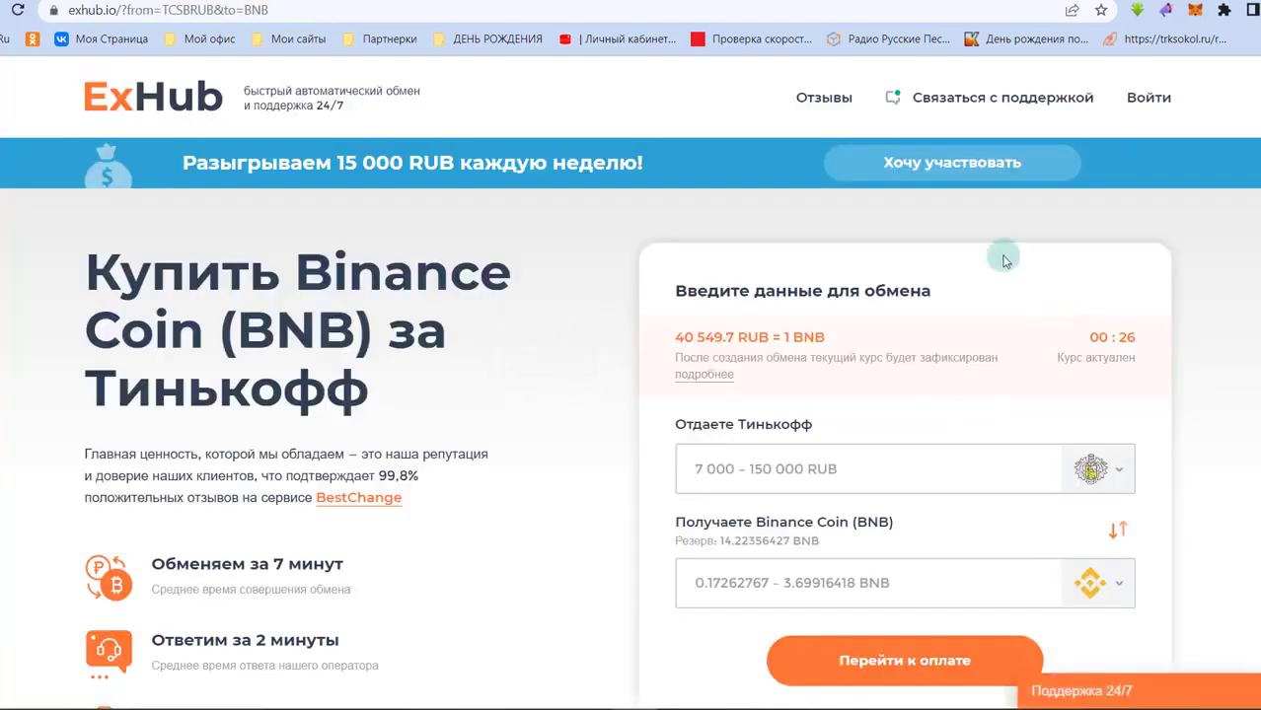
pyautogui.scroll(-2, 731, 250)
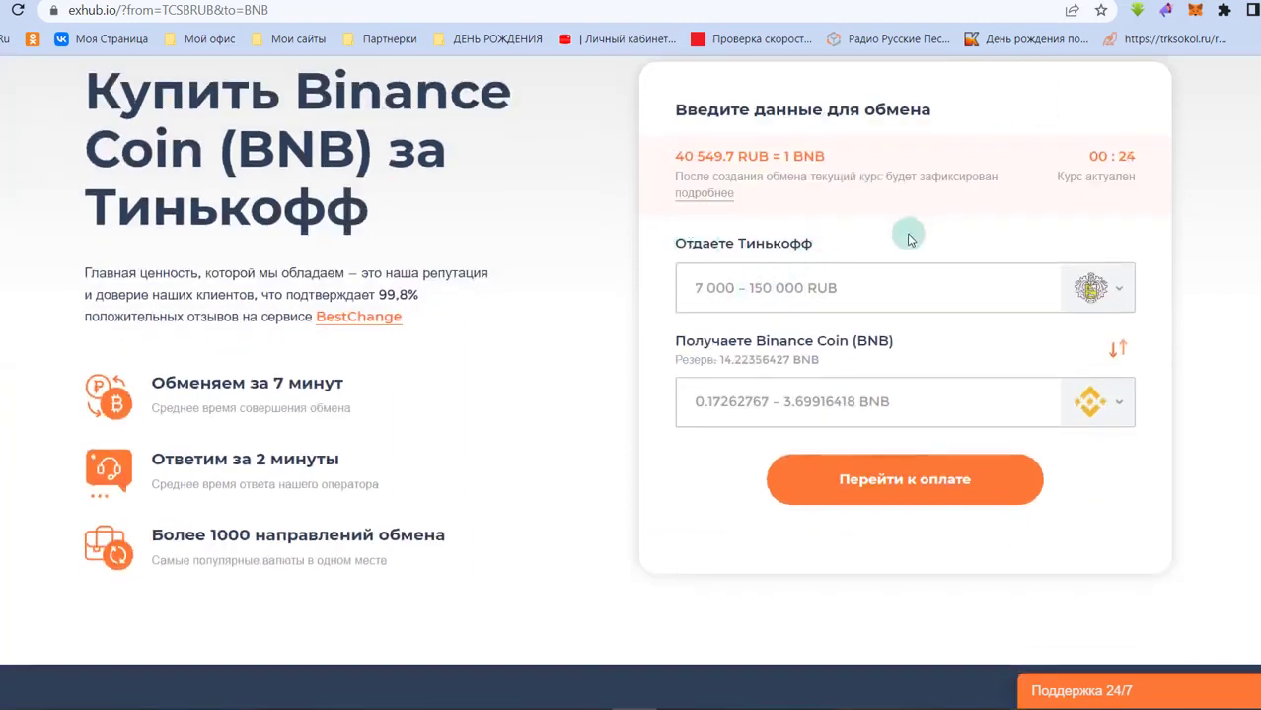
pyautogui.click(698, 401)
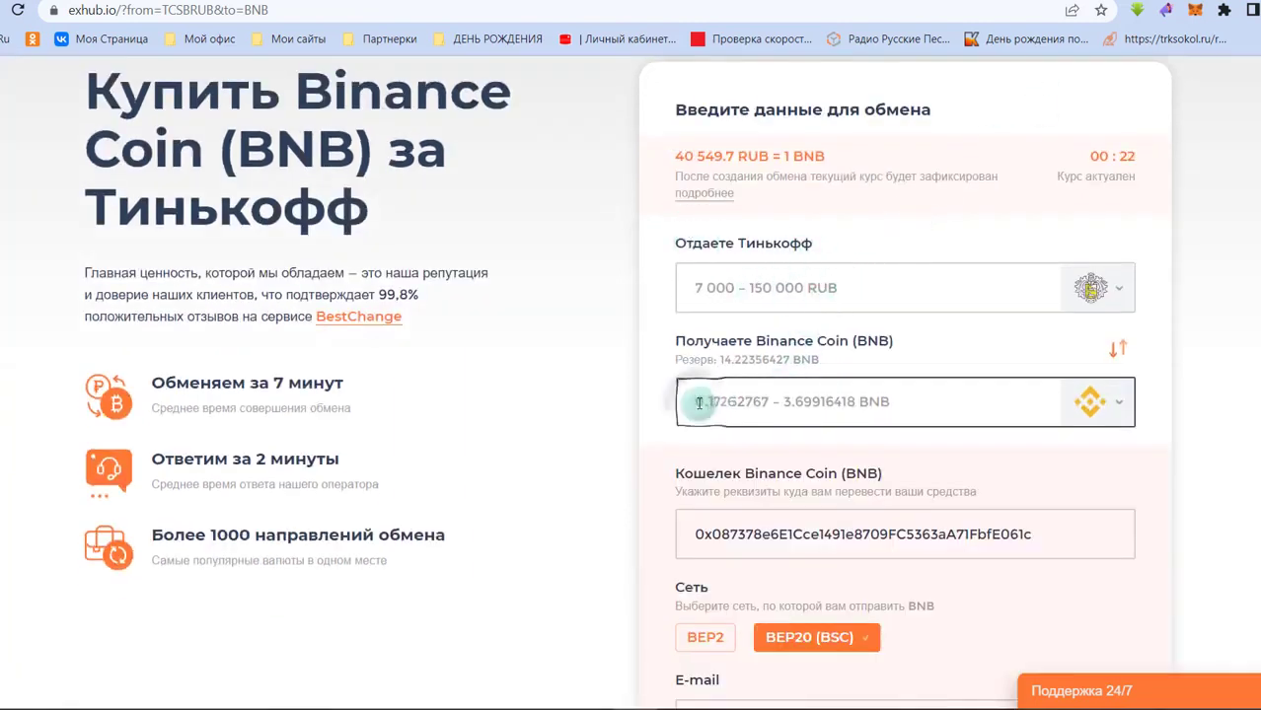
pyautogui.write('0.61')
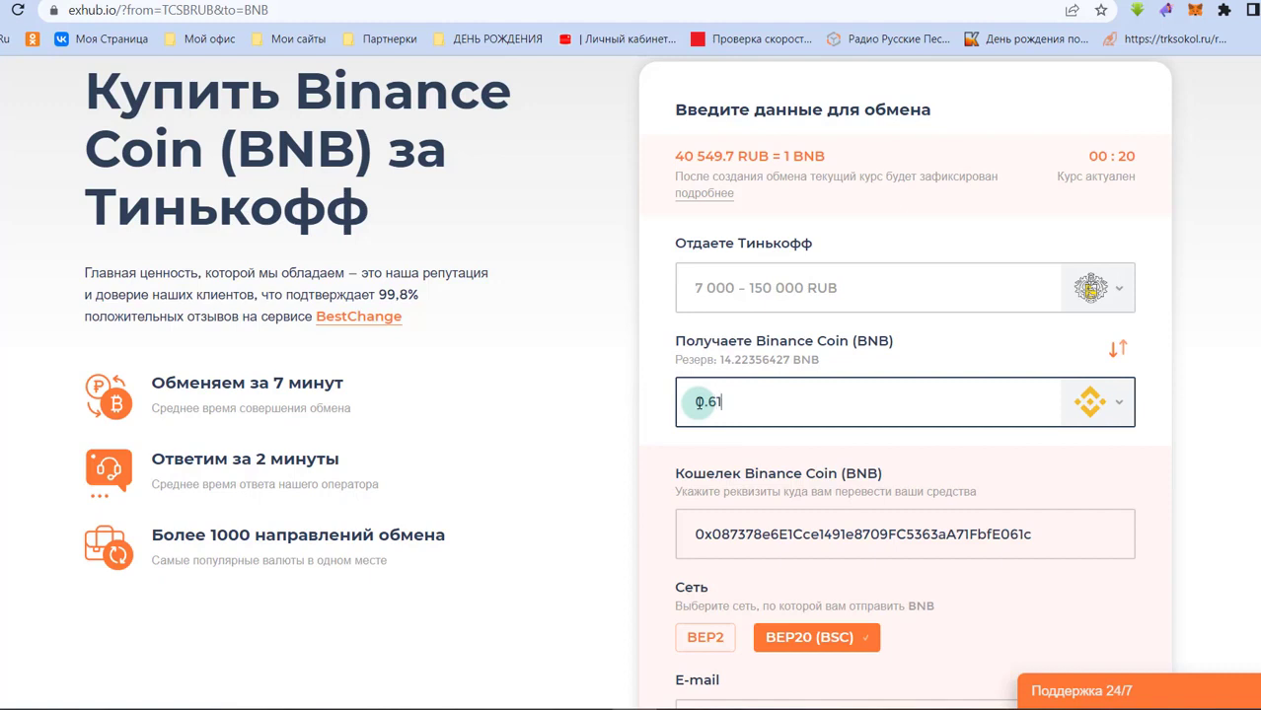
pyautogui.click(1159, 424)
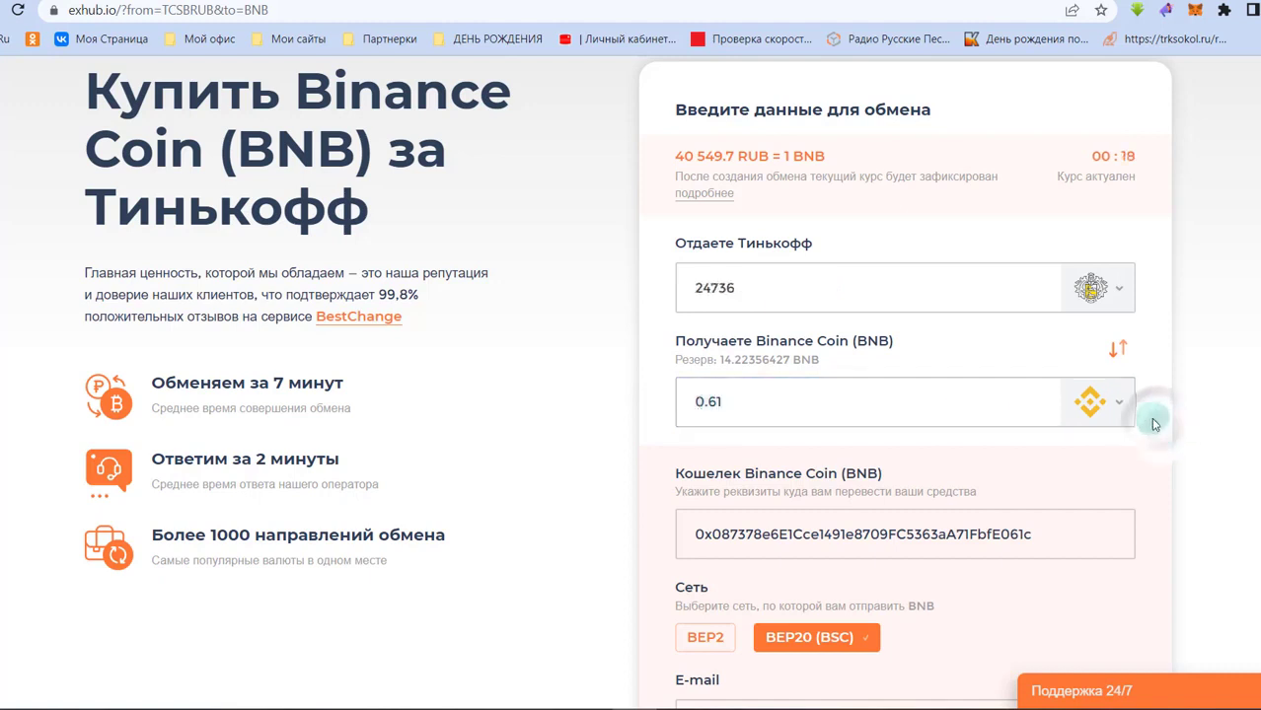
pyautogui.click(692, 288)
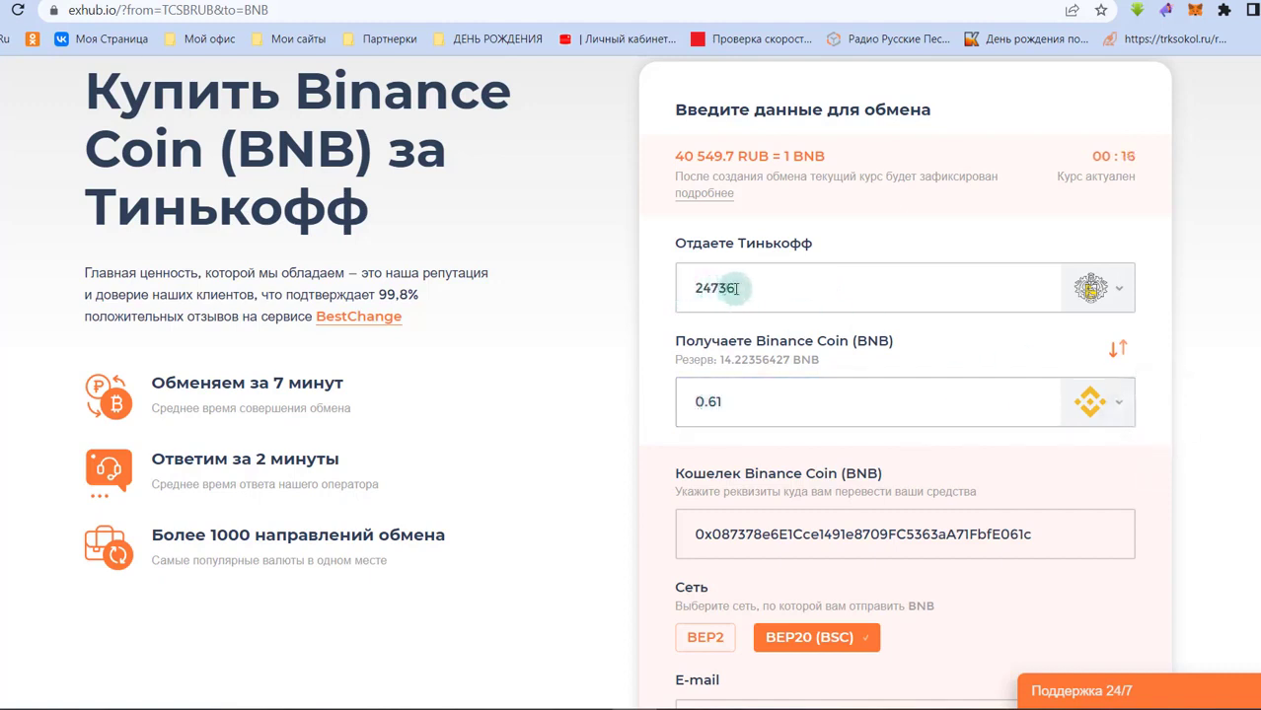
# - Correct the amount to receive to 0.61 BNB
pyautogui.click(717, 402)
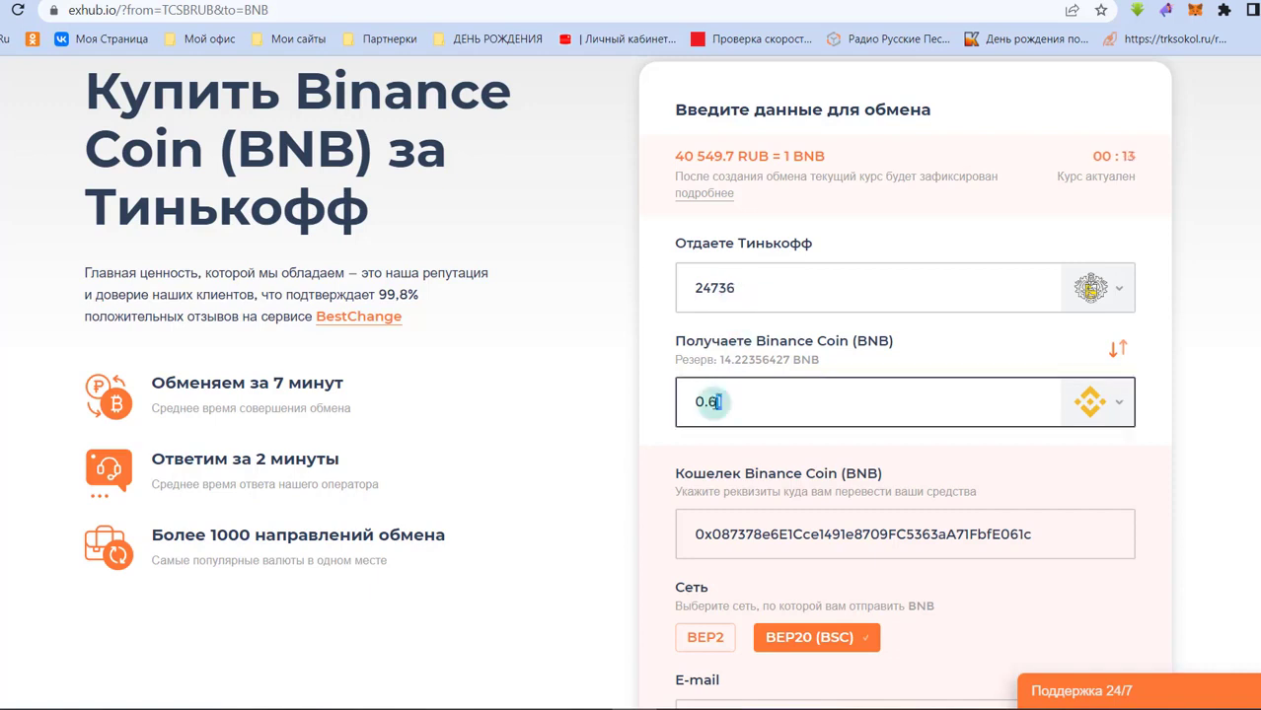
pyautogui.press('BackSpace')
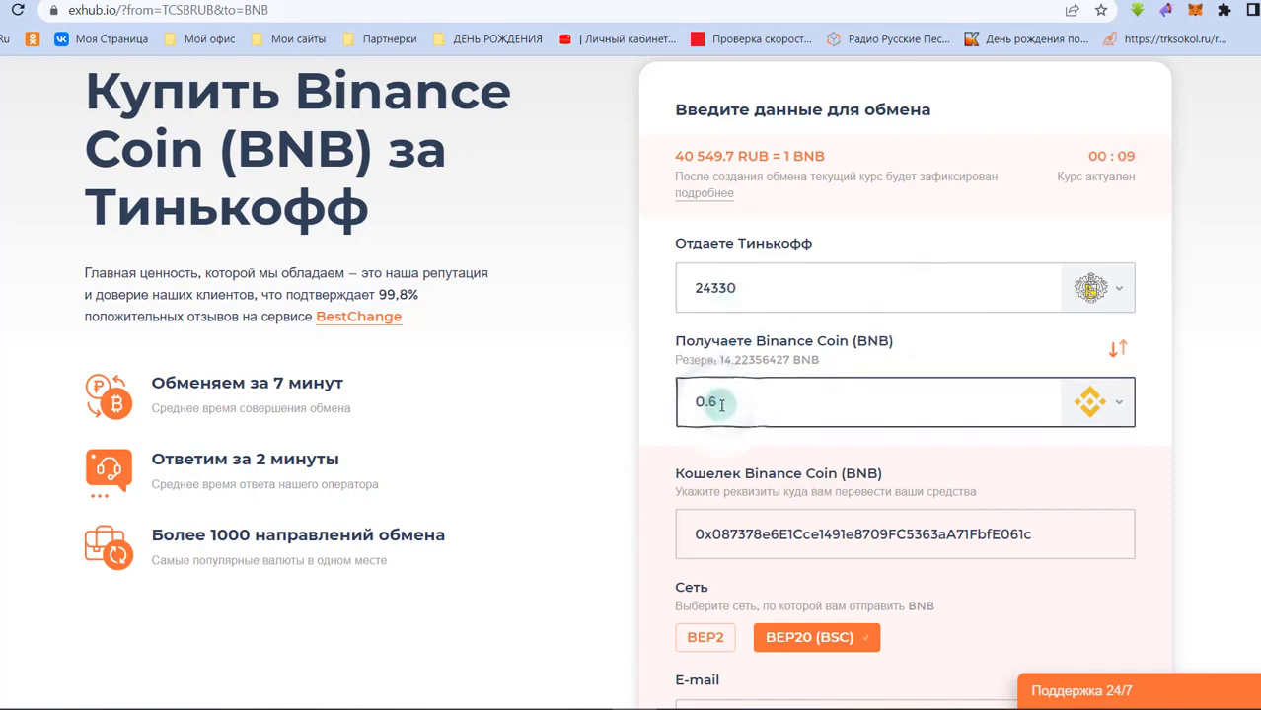
pyautogui.write('1')
pyautogui.click(1163, 398)
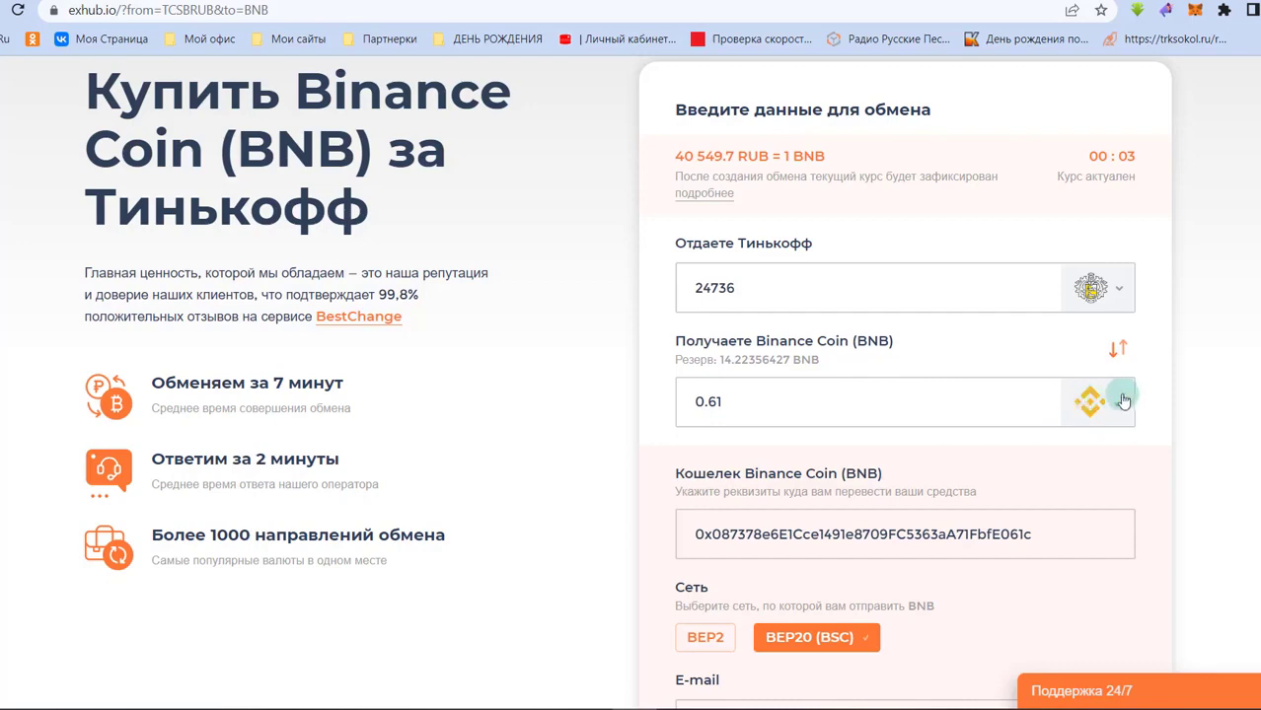
pyautogui.click(809, 496)
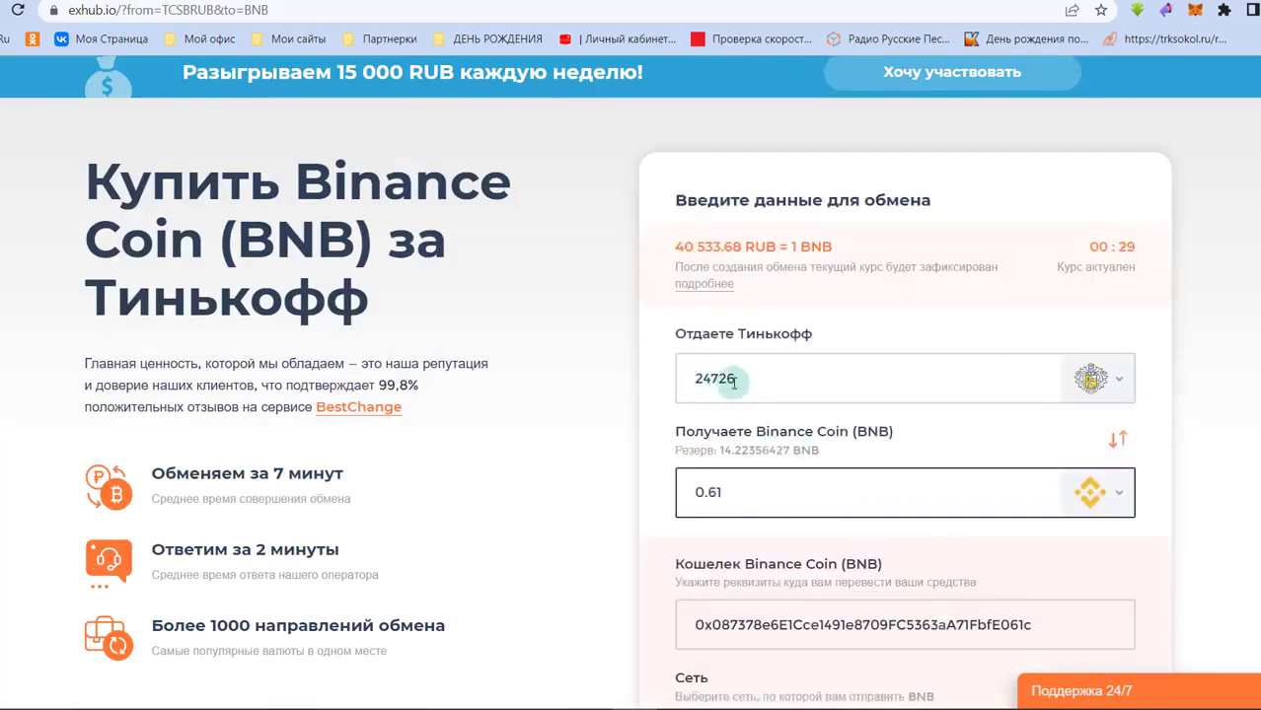
pyautogui.scroll(-3, 725, 380)
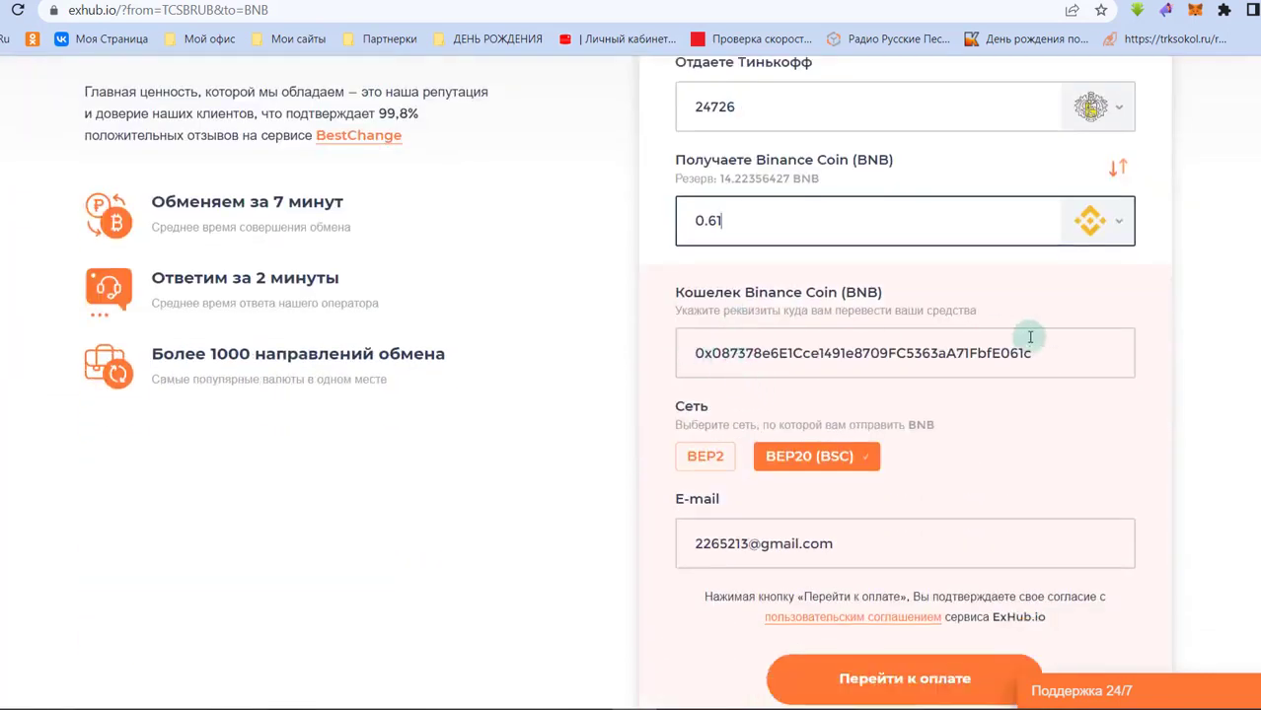
# - Paste the copied MetaMask address as the BEP20 wallet and proceed to payment
pyautogui.click(1197, 11)
pyautogui.click(1080, 128)
pyautogui.click(704, 367)
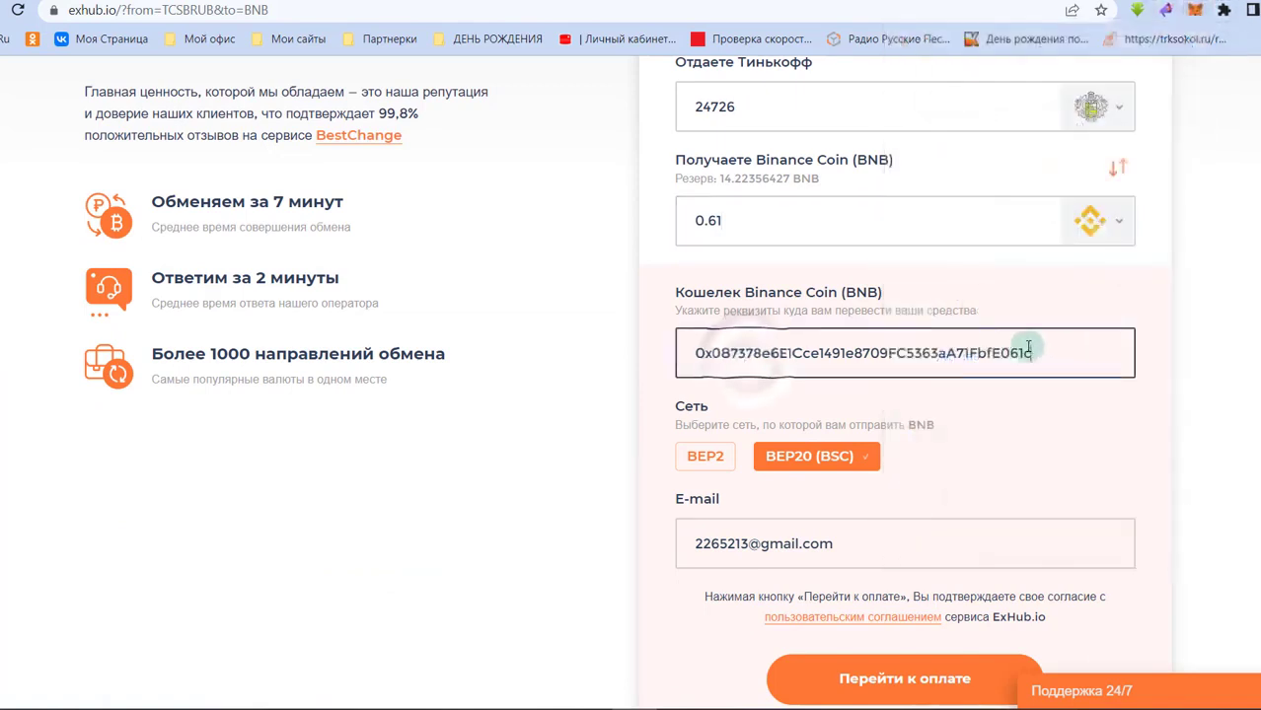
pyautogui.moveTo(1048, 352); pyautogui.dragTo(526, 348)
pyautogui.write('0x087378e6E1Cce1491e8709FC5363aA71FbfE061c')
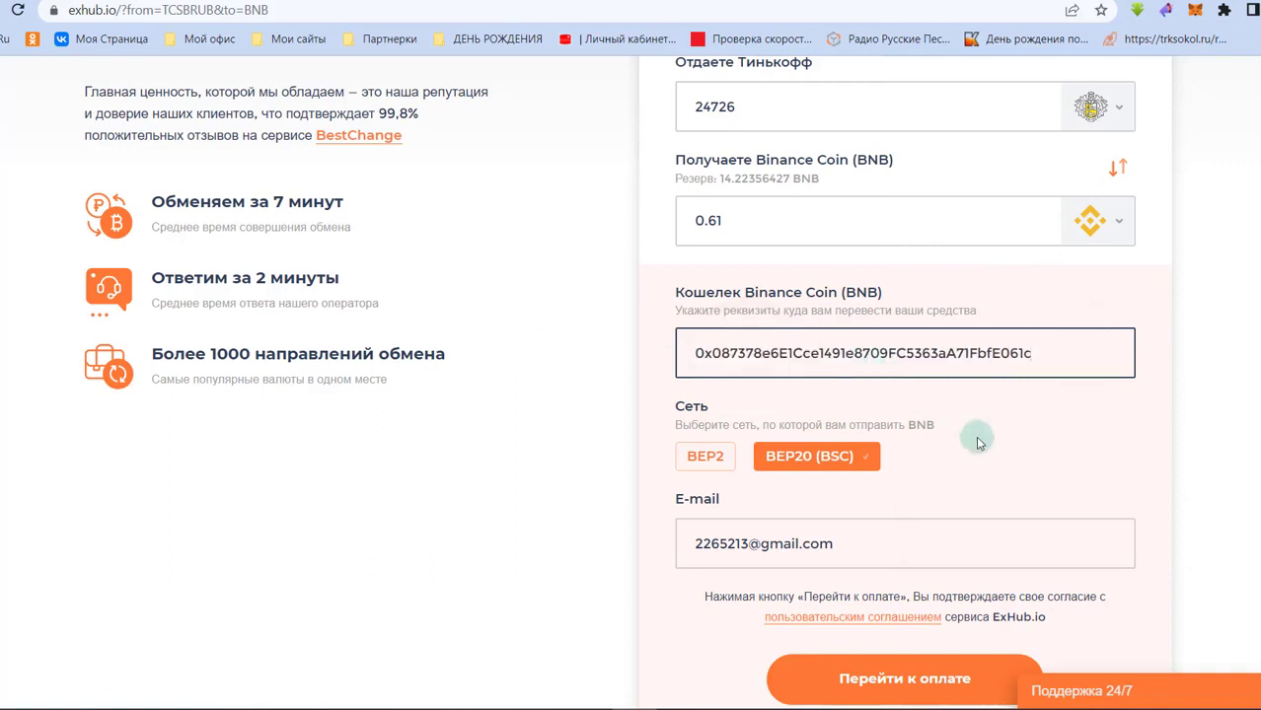
pyautogui.scroll(-2, 888, 395)
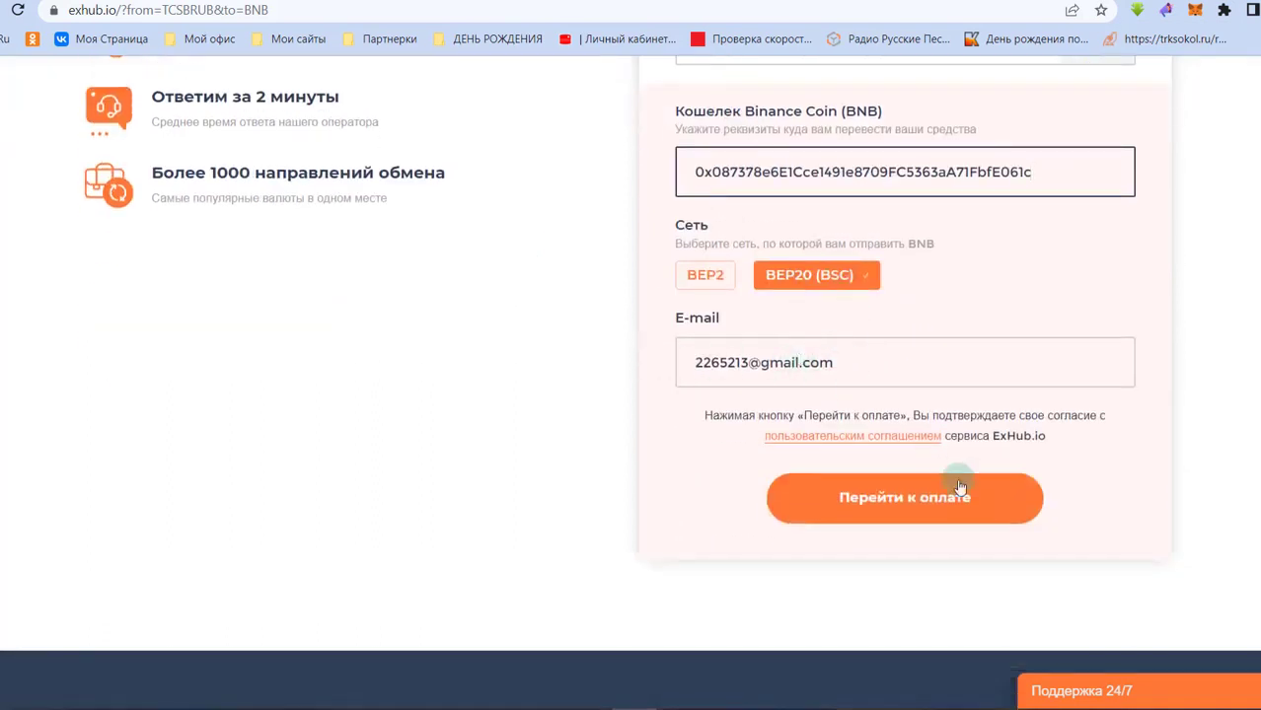
pyautogui.click(944, 505)
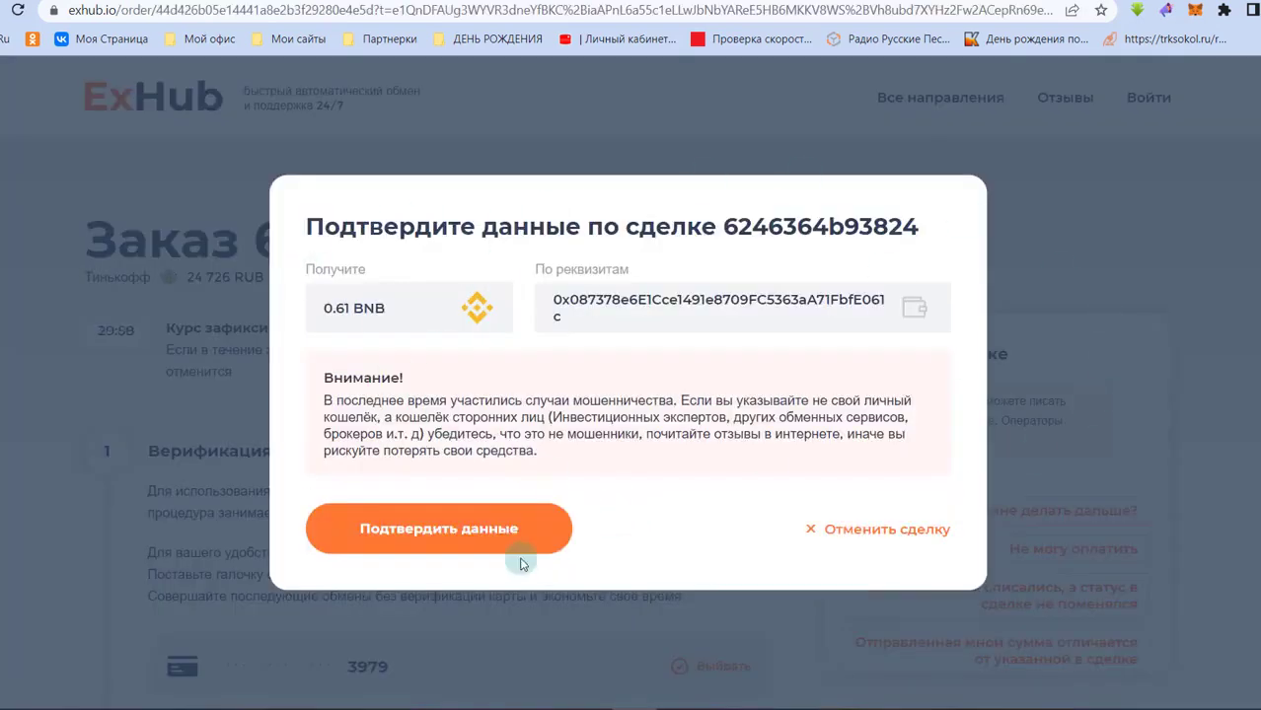
# - Confirm the order details and submit the second saved card for verification
pyautogui.click(391, 531)
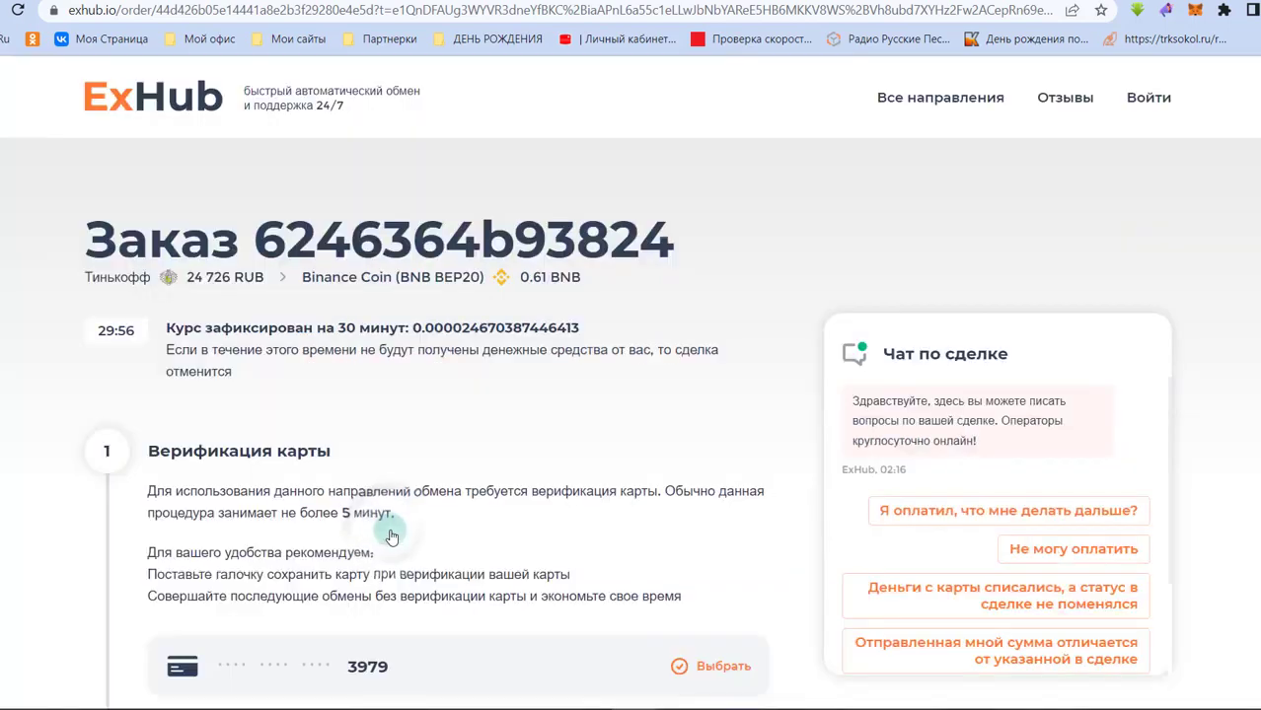
pyautogui.scroll(-3, 642, 324)
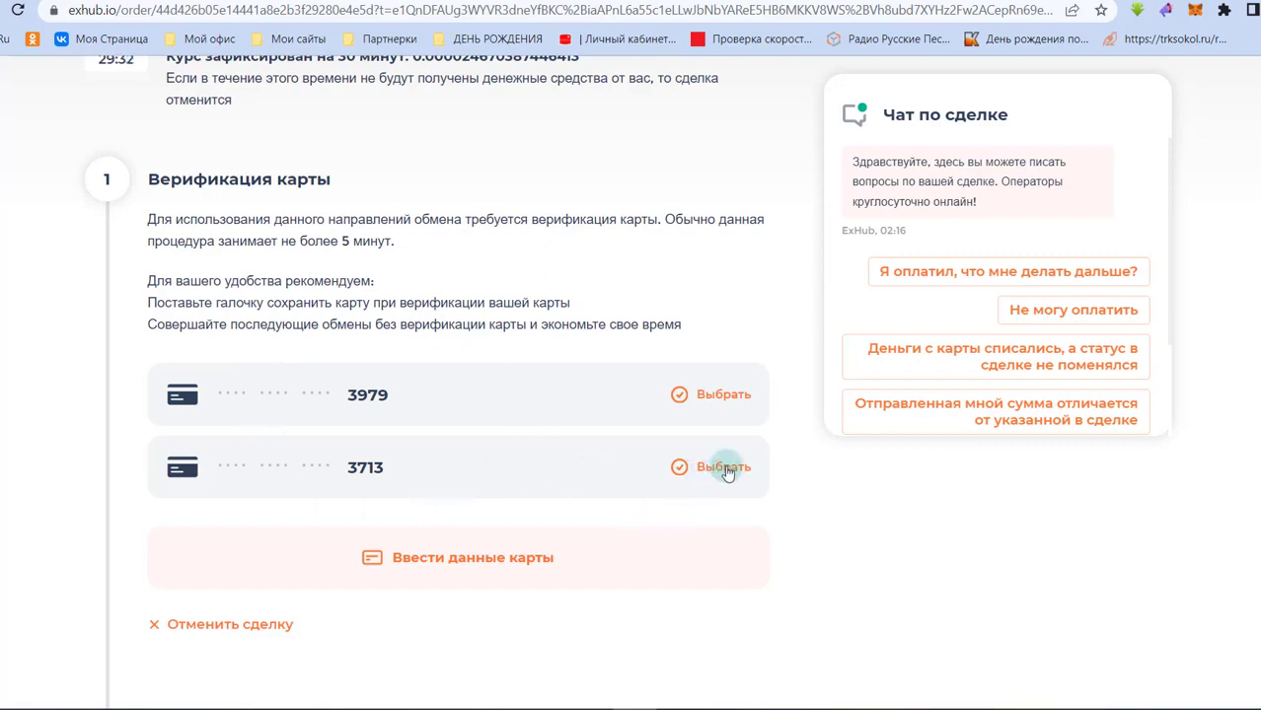
pyautogui.scroll(-2, 562, 432)
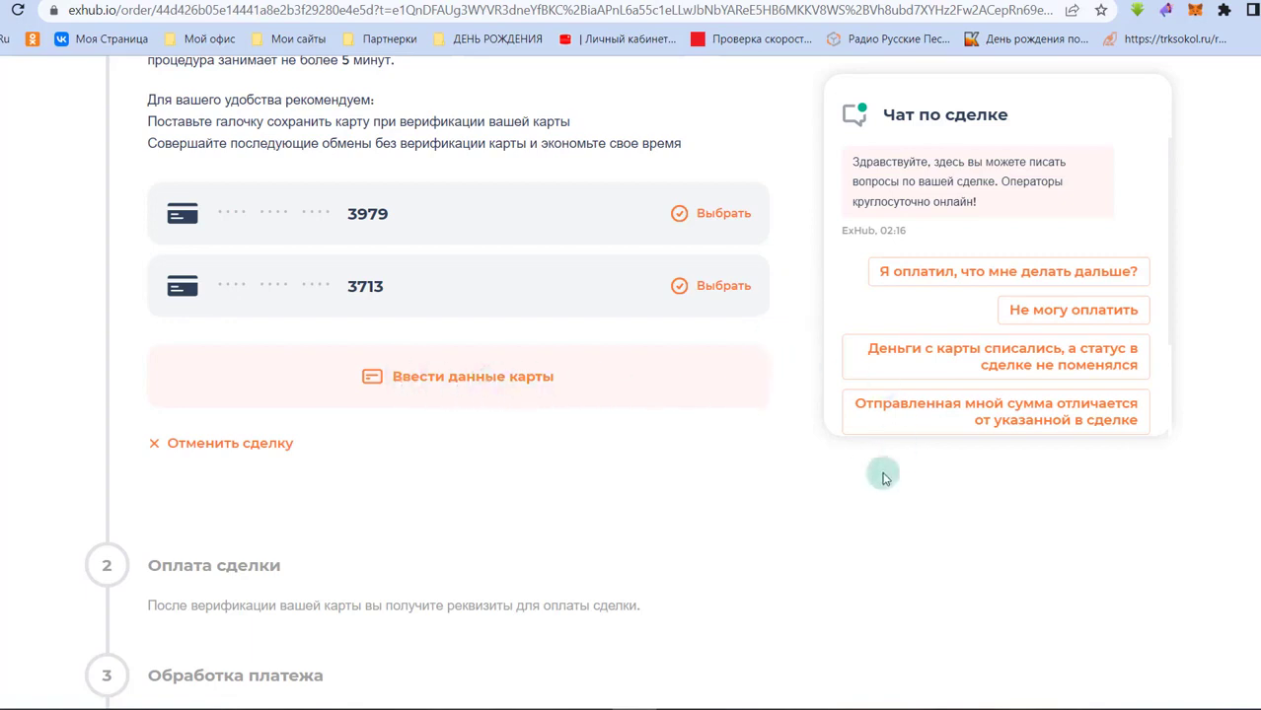
pyautogui.scroll(1, 942, 483)
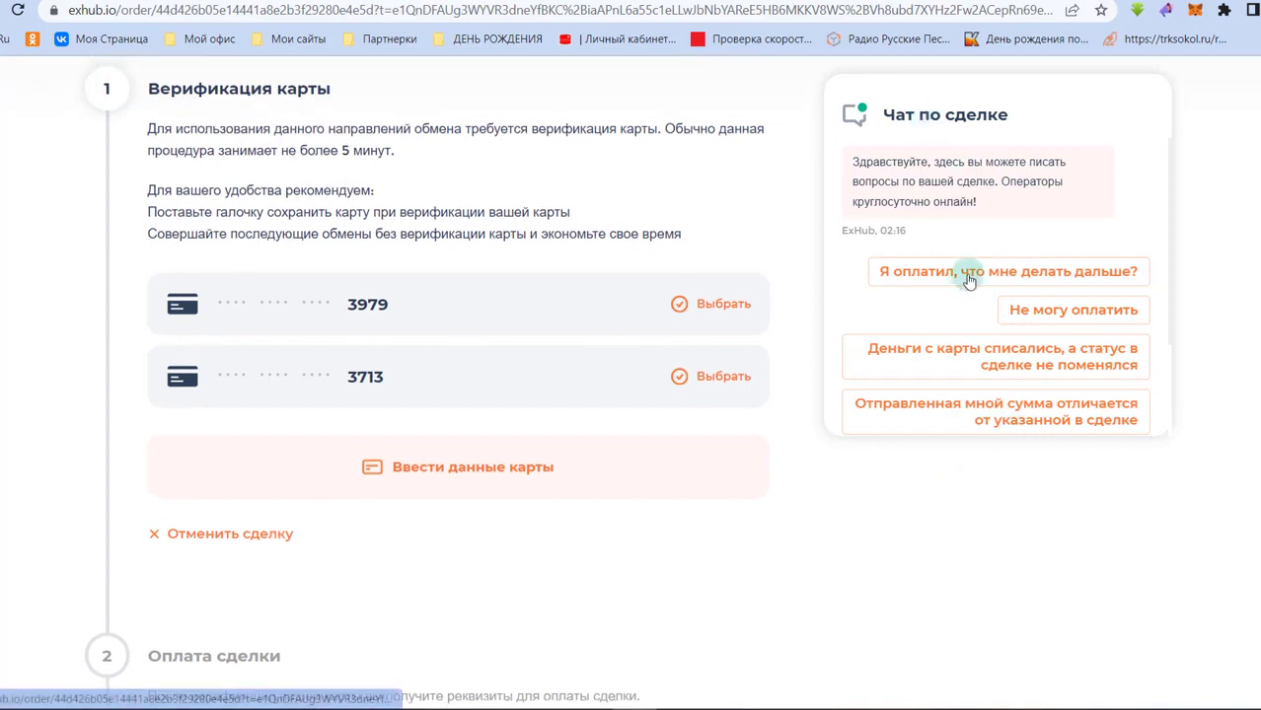
pyautogui.scroll(-3, 966, 283)
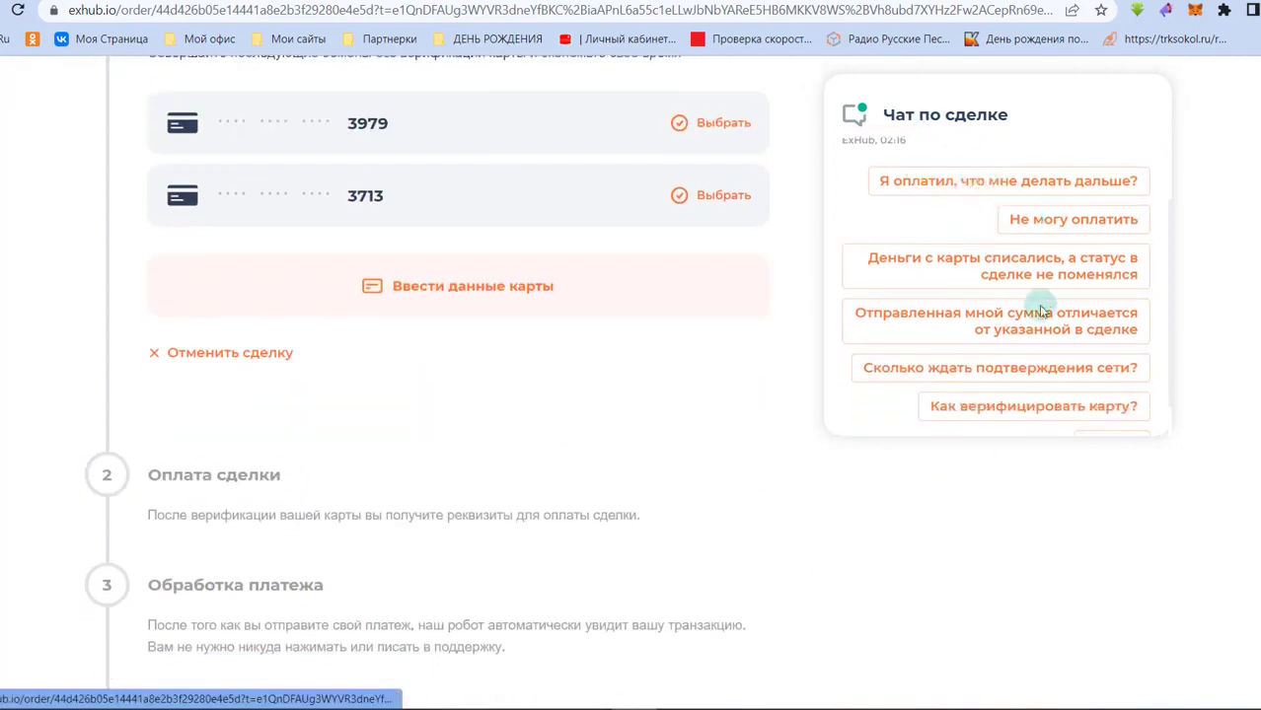
pyautogui.scroll(-3, 1045, 345)
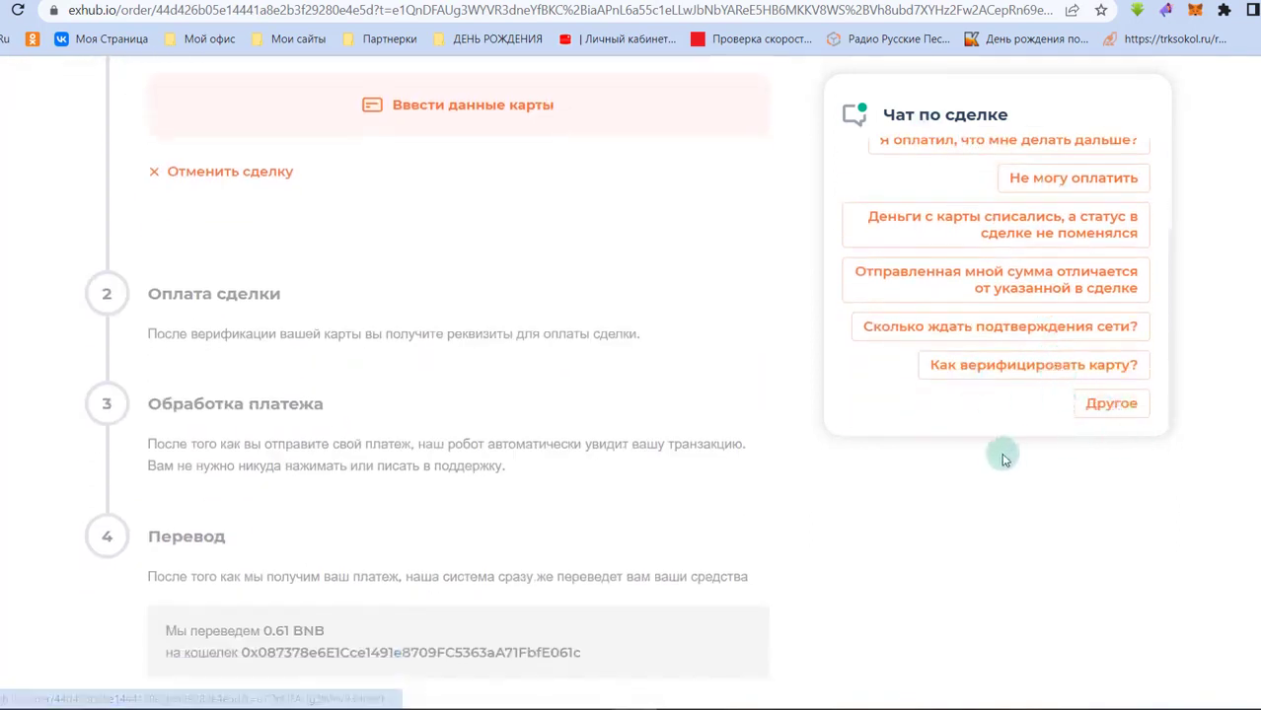
pyautogui.scroll(4, 775, 332)
pyautogui.scroll(3, 775, 338)
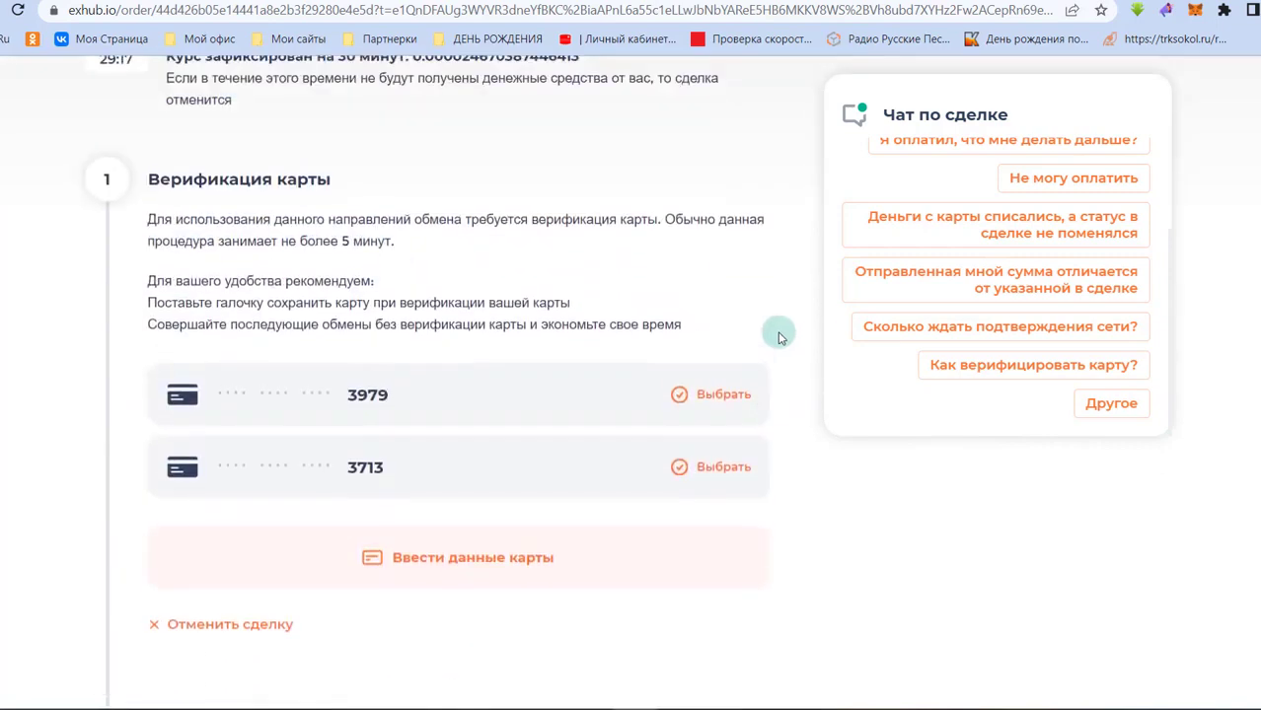
pyautogui.click(717, 470)
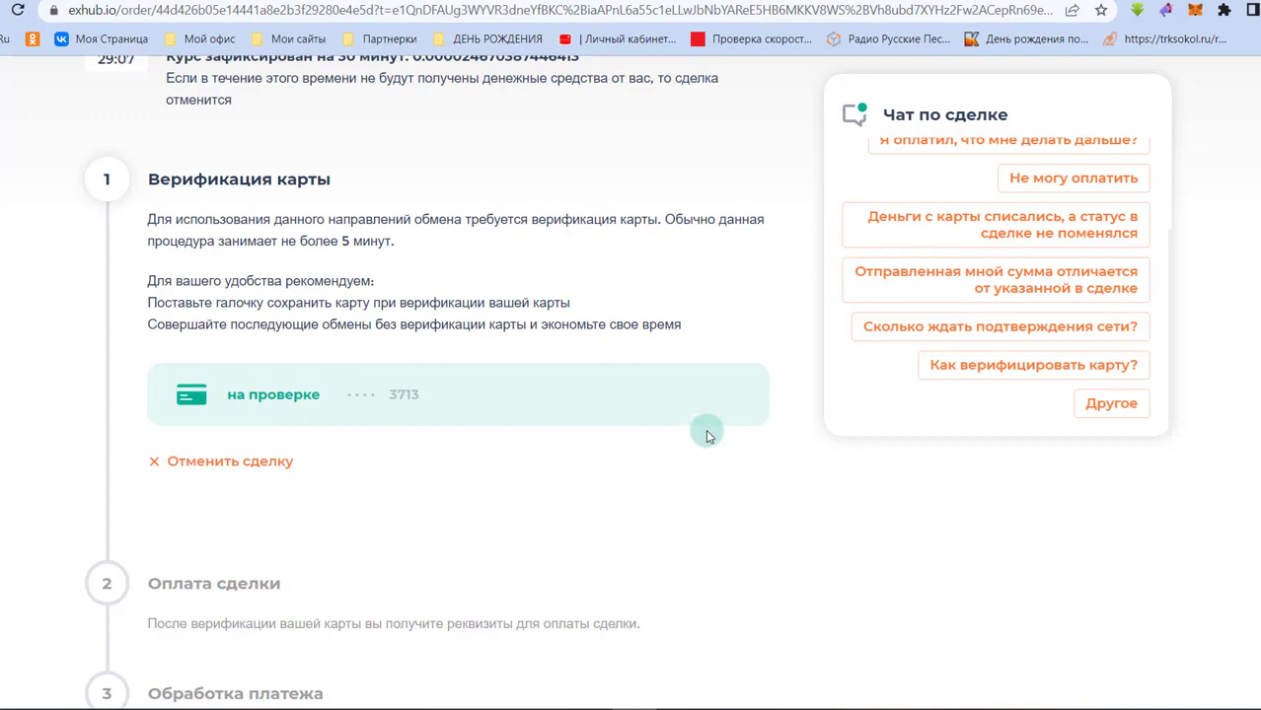
pyautogui.scroll(-1, 708, 414)
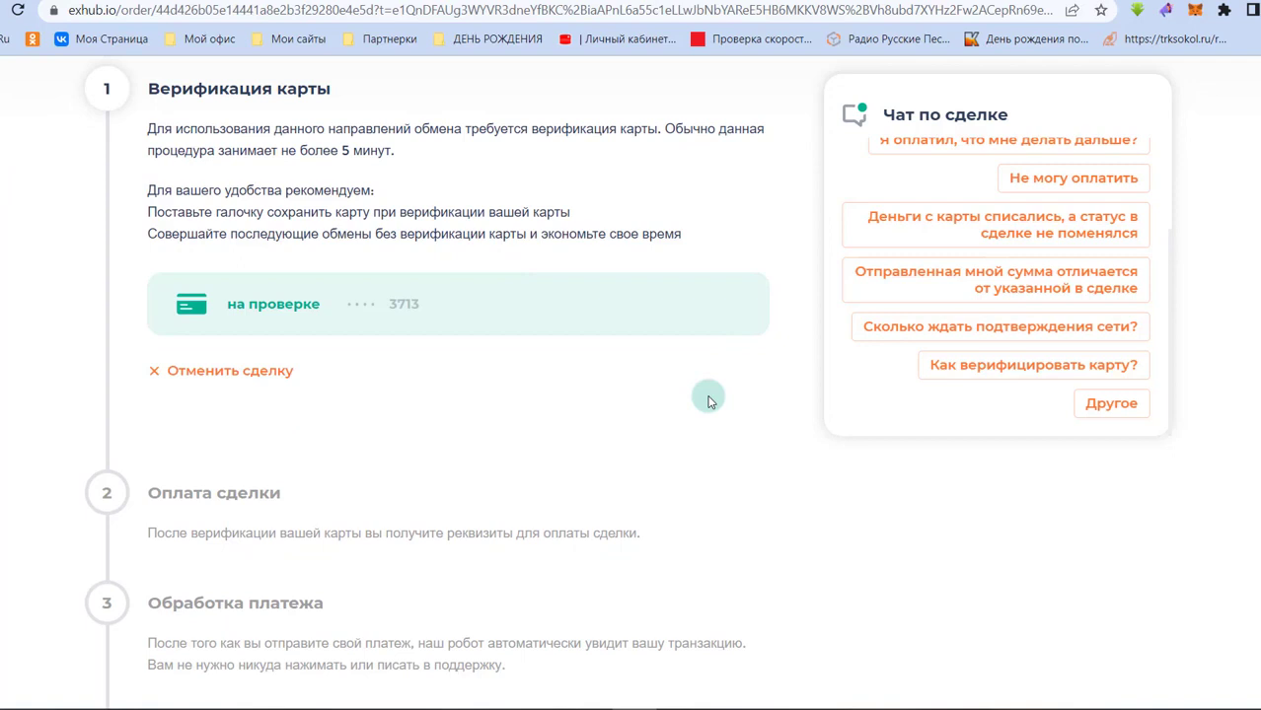
pyautogui.scroll(1, 709, 399)
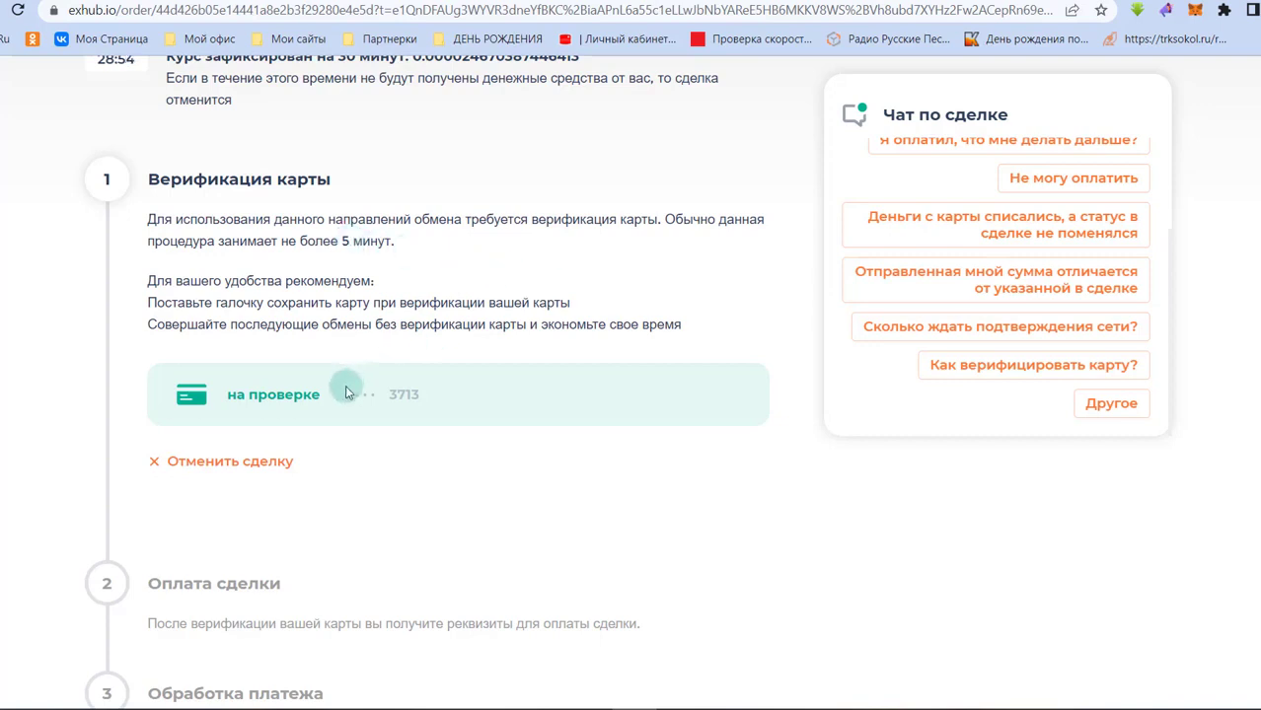
pyautogui.scroll(1, 436, 261)
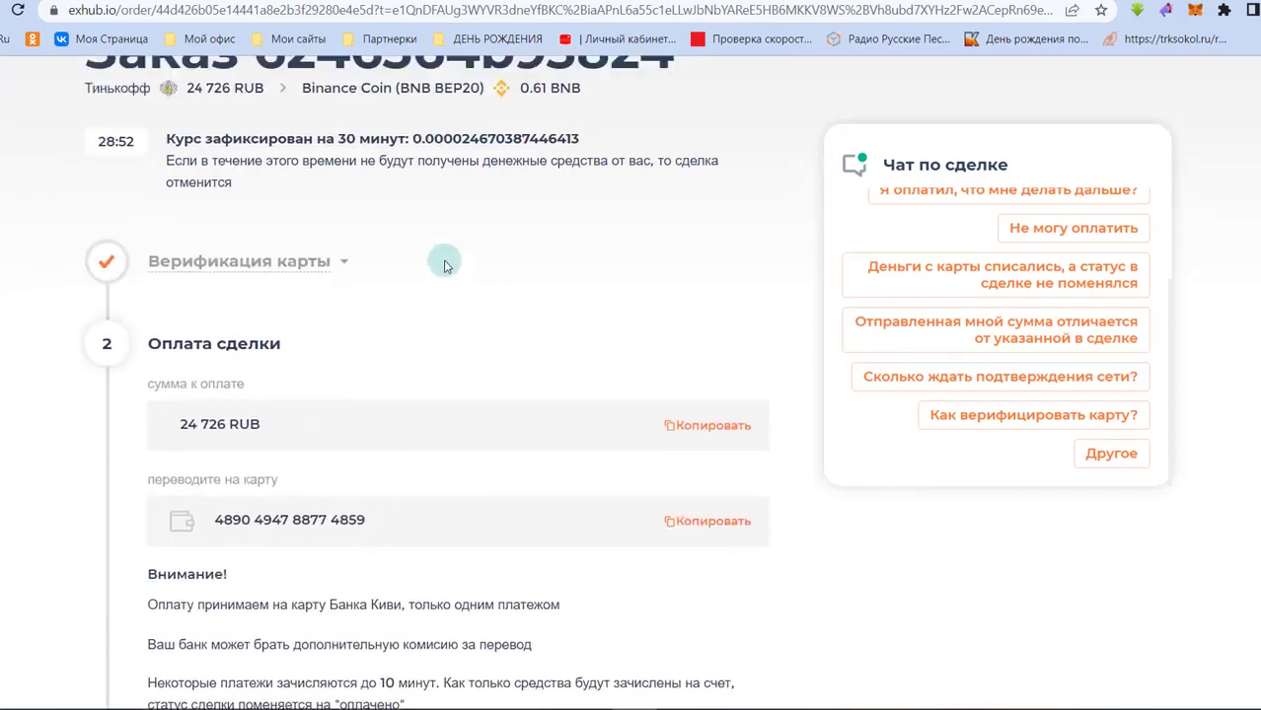
pyautogui.scroll(-1, 434, 318)
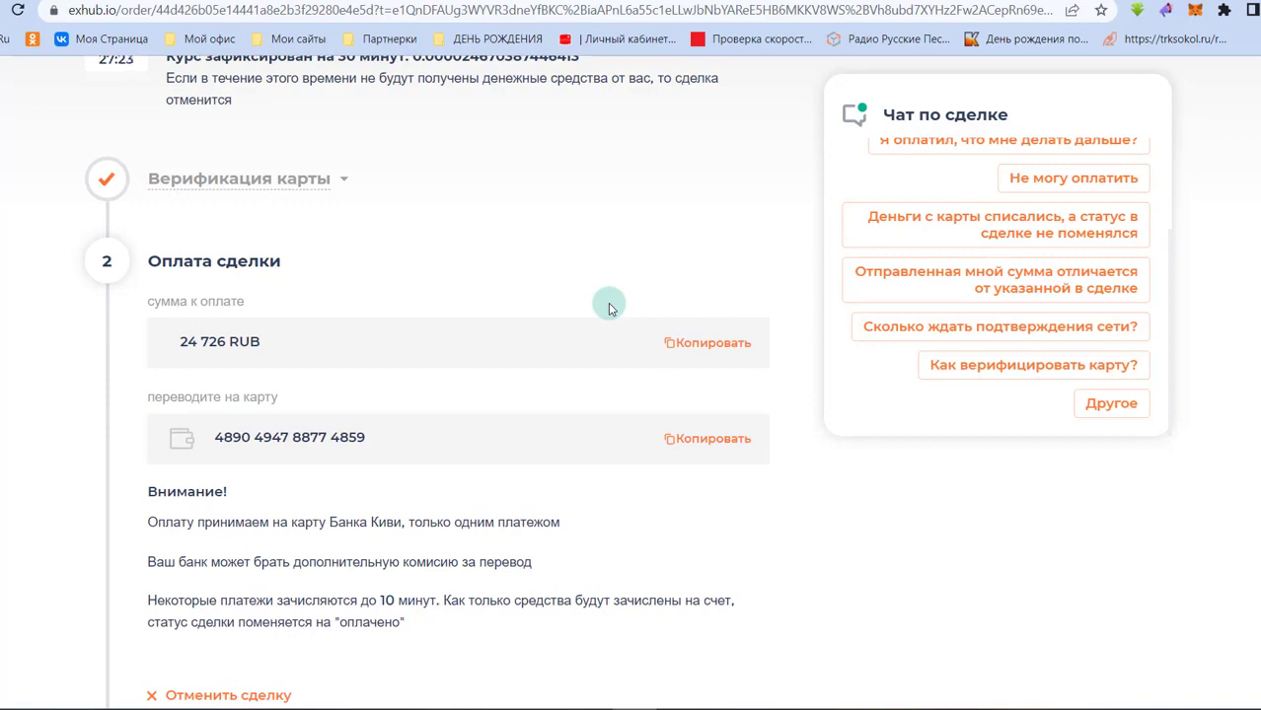
pyautogui.scroll(-5, 604, 306)
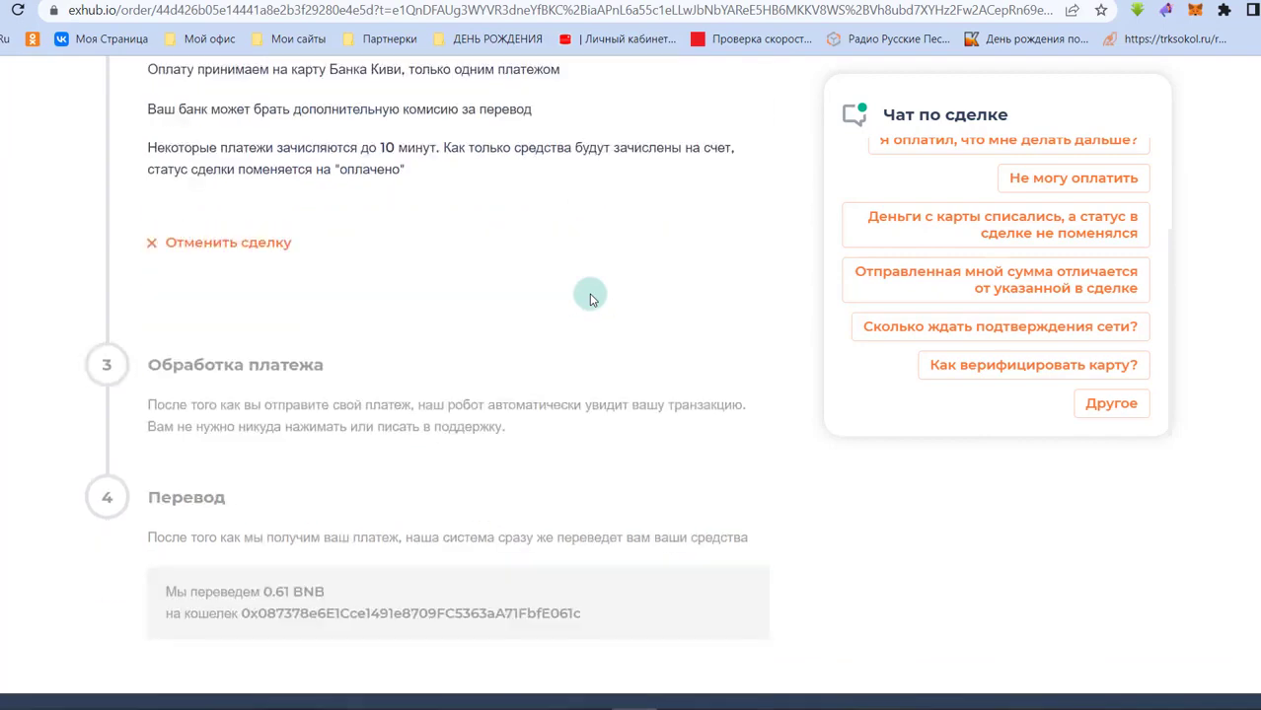
pyautogui.scroll(3, 590, 298)
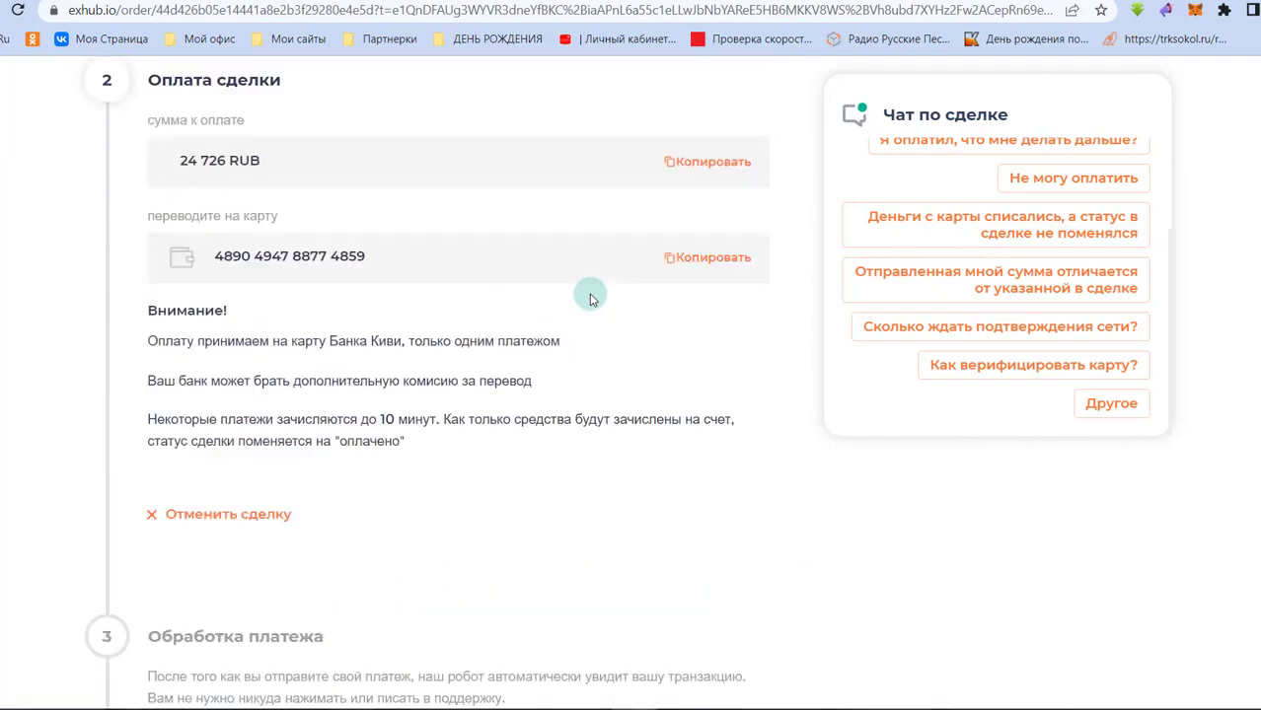
pyautogui.scroll(4, 590, 298)
pyautogui.scroll(-6, 590, 298)
pyautogui.scroll(-2, 590, 298)
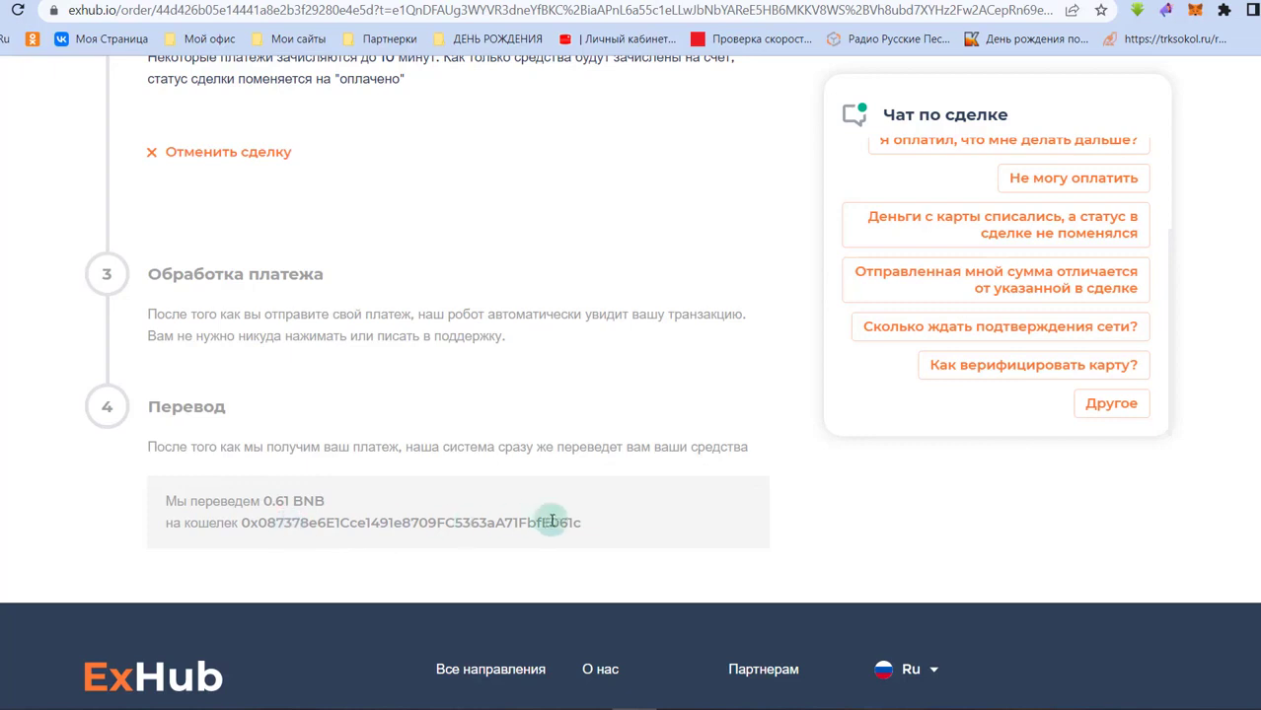
pyautogui.click(1195, 10)
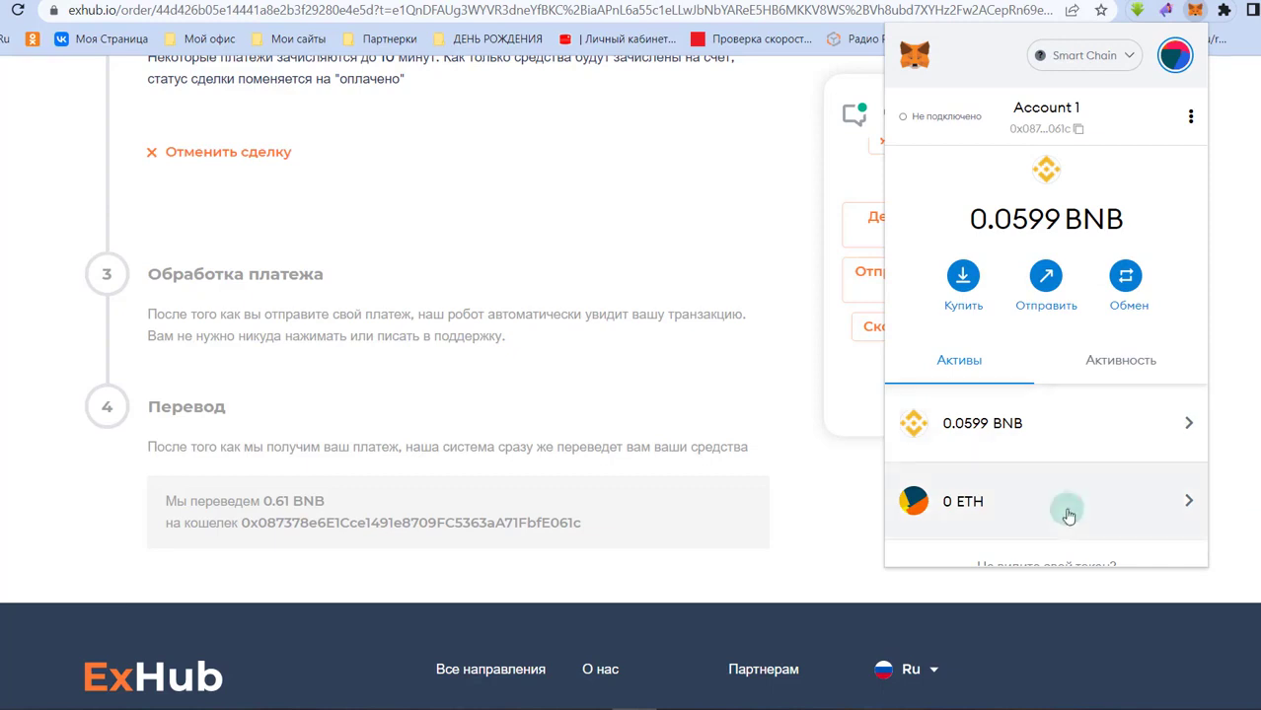
pyautogui.click(1010, 442)
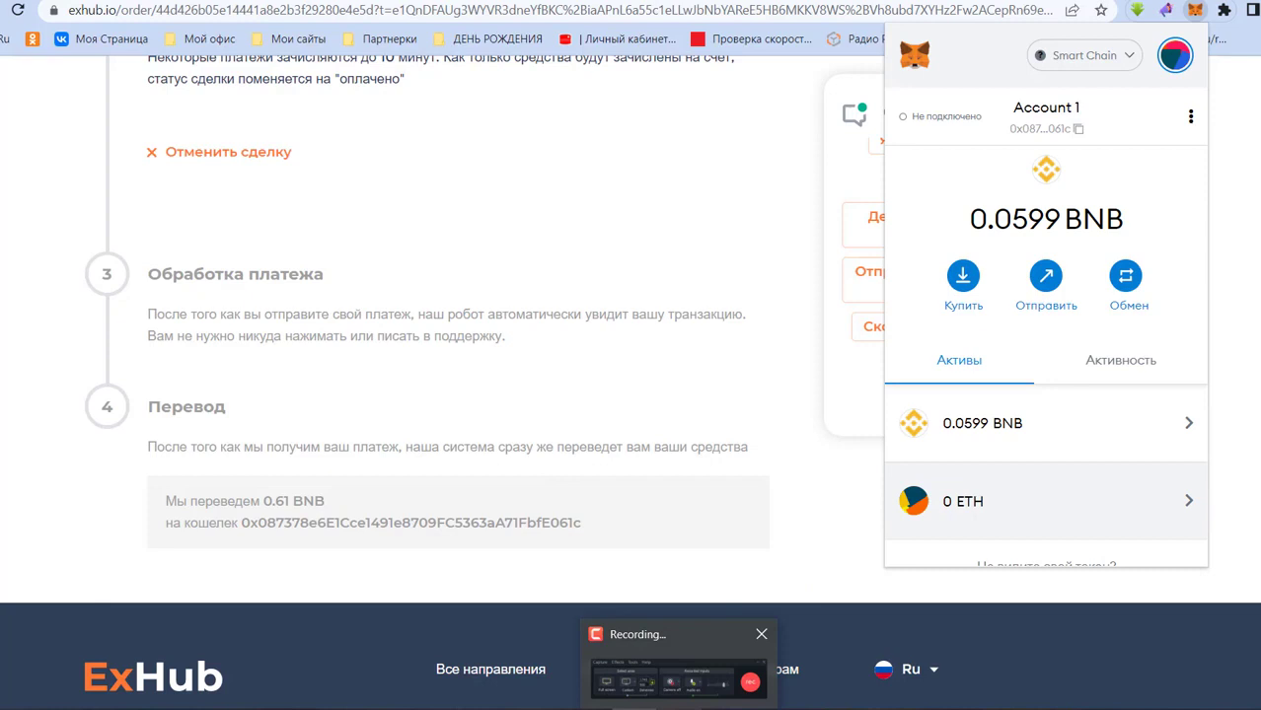
pyautogui.click(1192, 664)
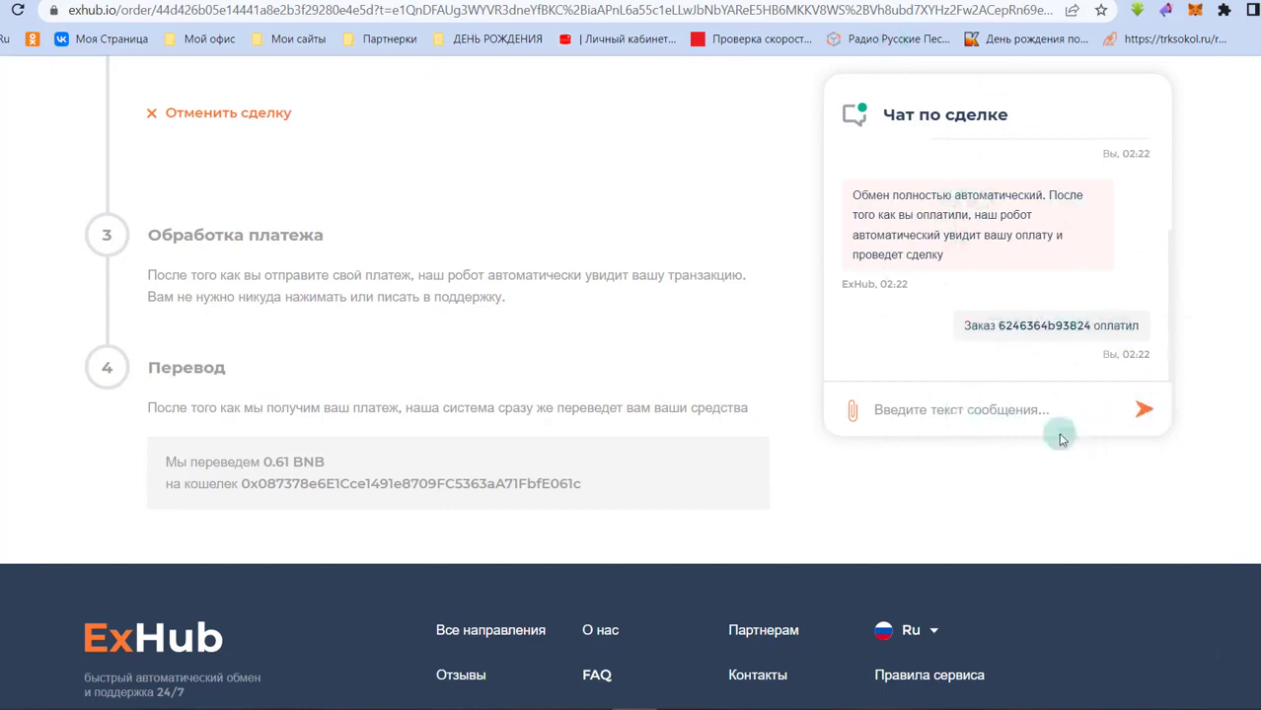
# - Scroll the ExHub deal page while waiting for the payment-received status
pyautogui.scroll(2, 714, 327)
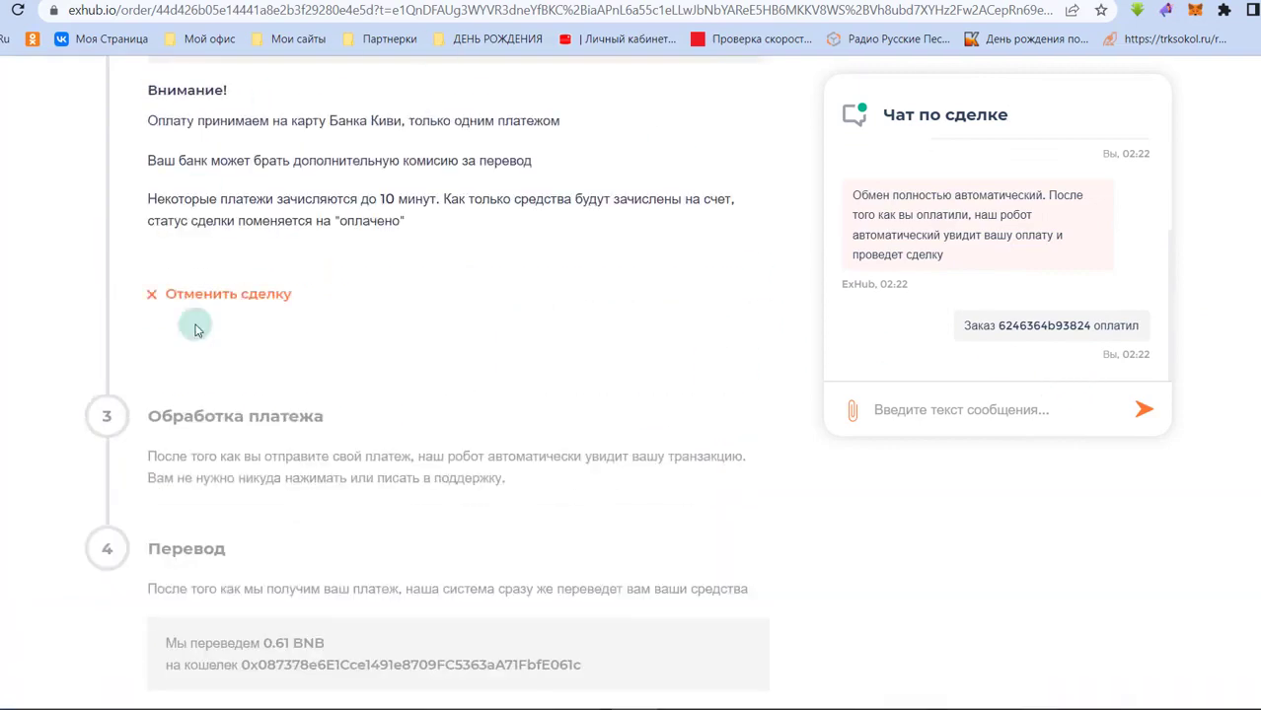
pyautogui.scroll(5, 577, 307)
pyautogui.scroll(-5, 686, 410)
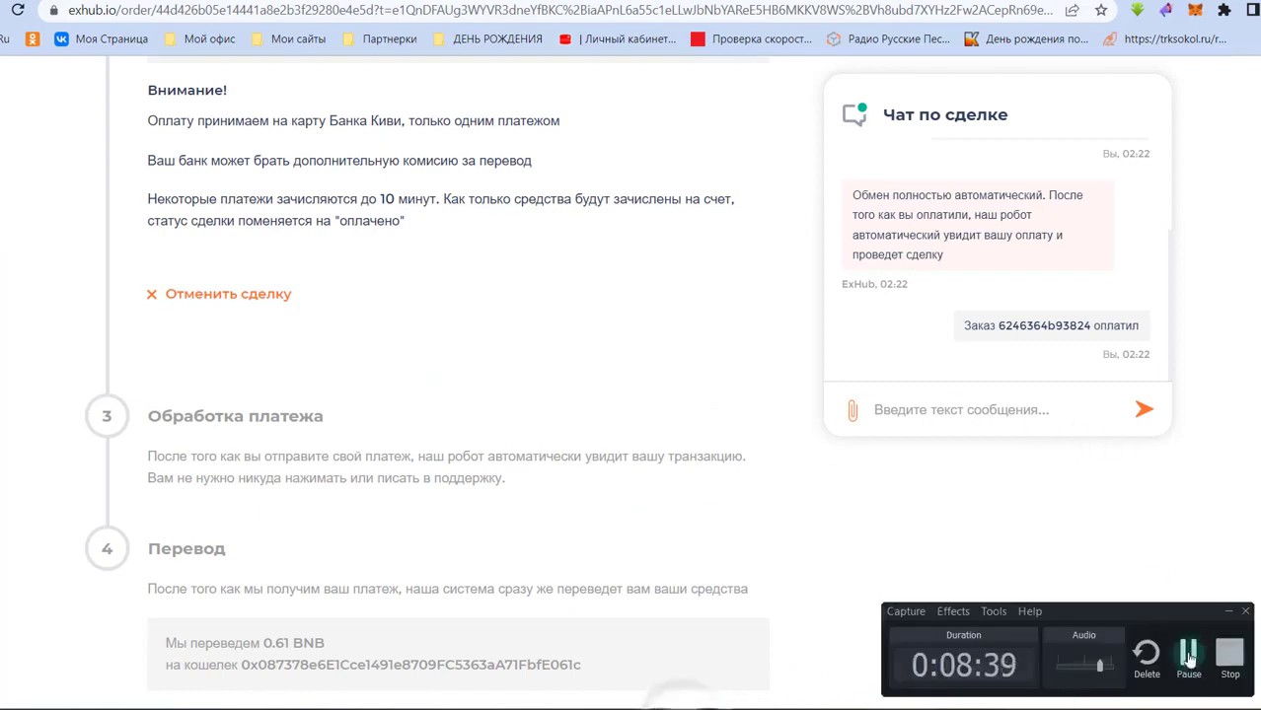
pyautogui.click(1184, 651)
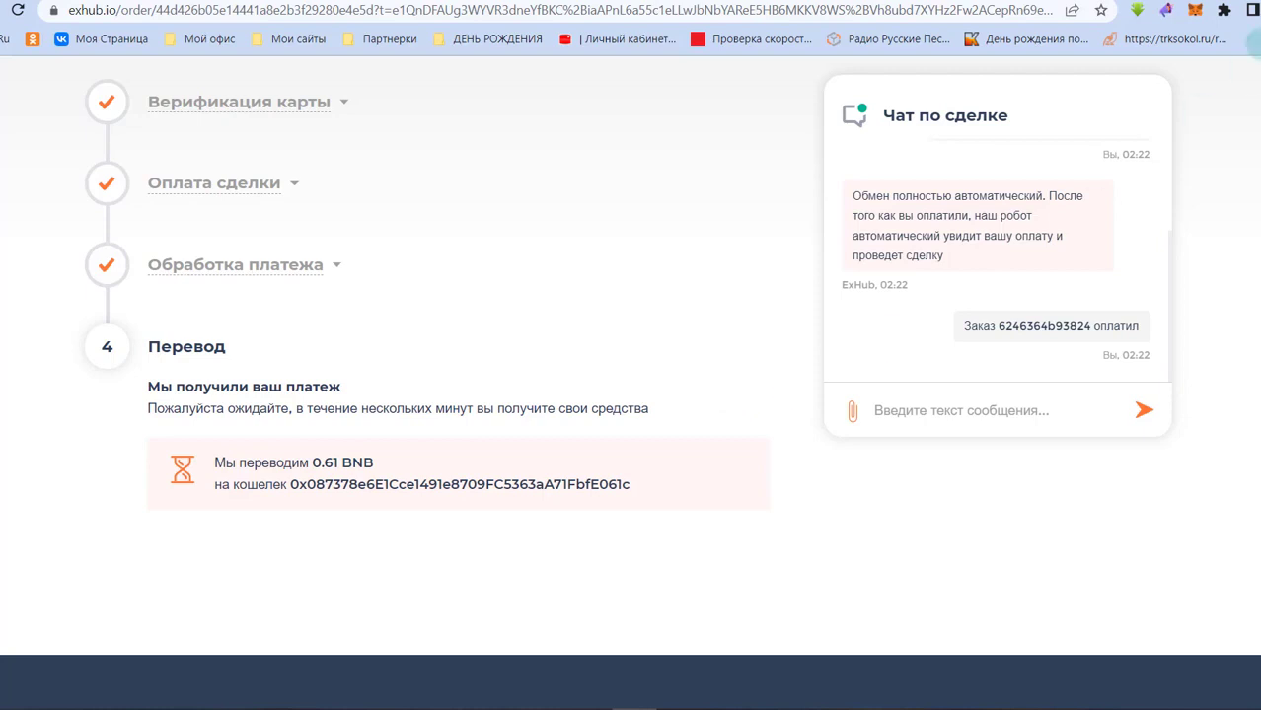
# - Check MetaMask, close it, and reopen it to see the 0.6699 BNB balance
pyautogui.click(1194, 10)
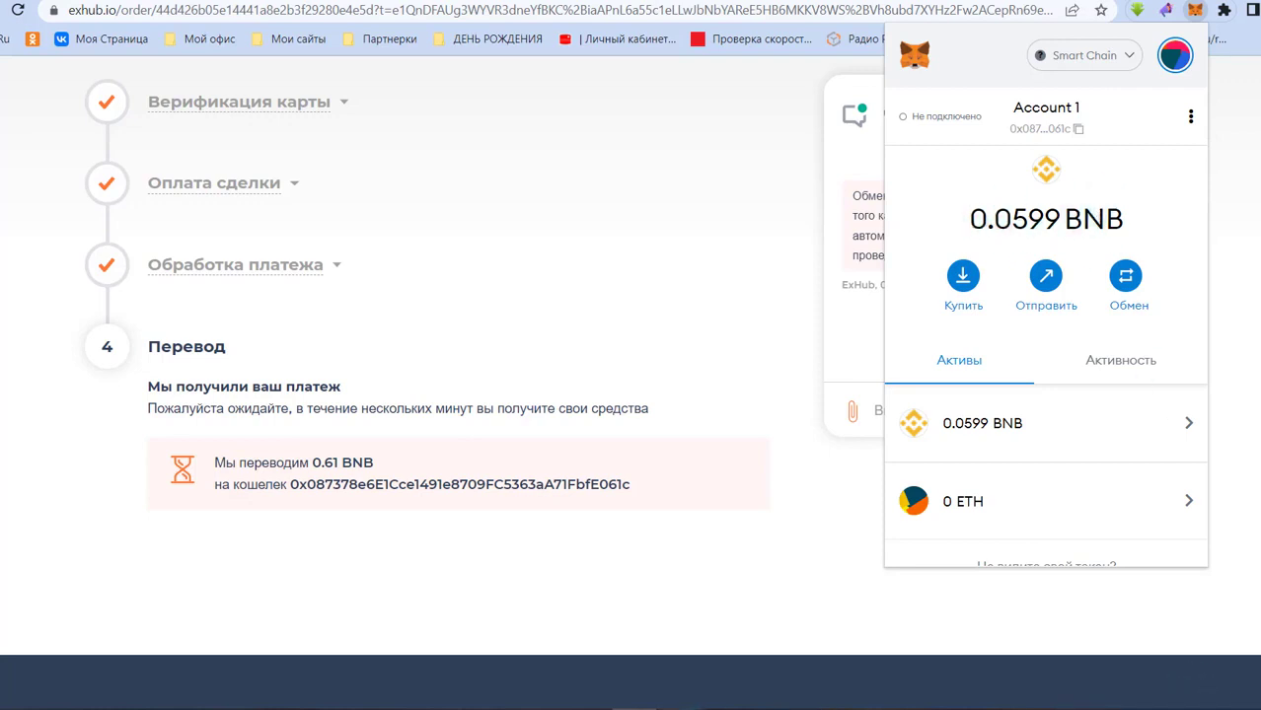
pyautogui.click(681, 705)
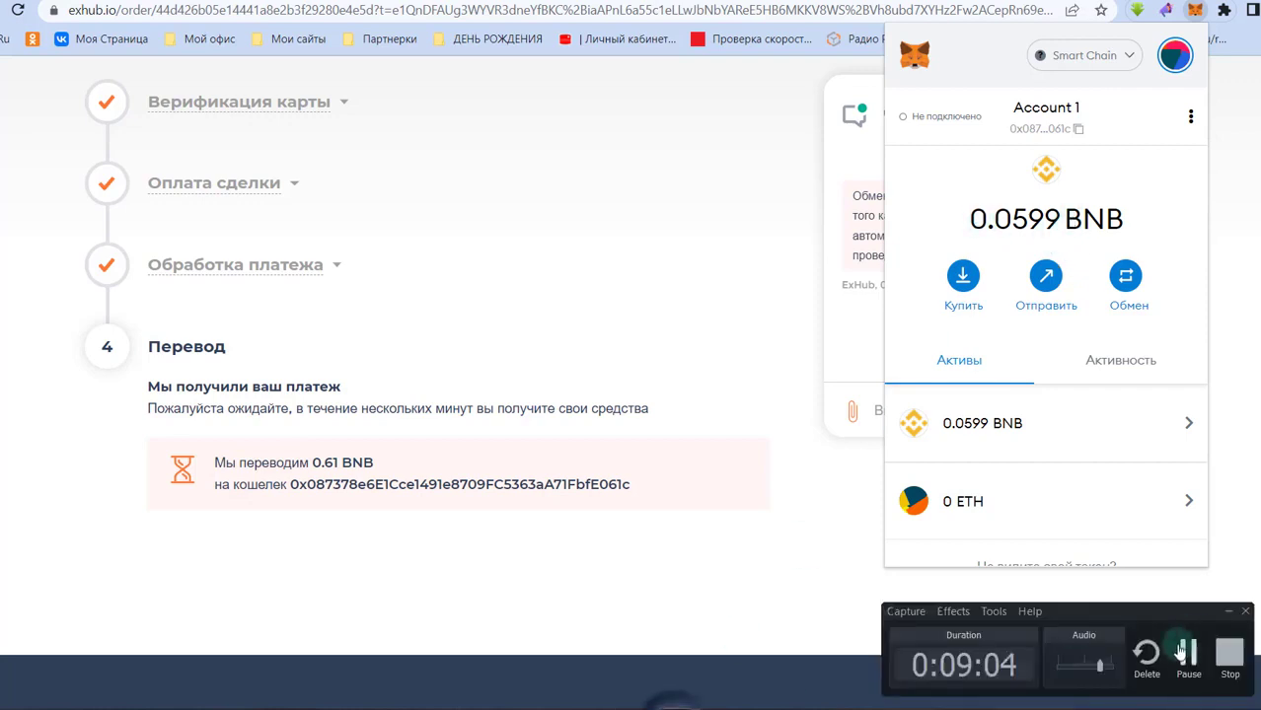
pyautogui.click(1174, 657)
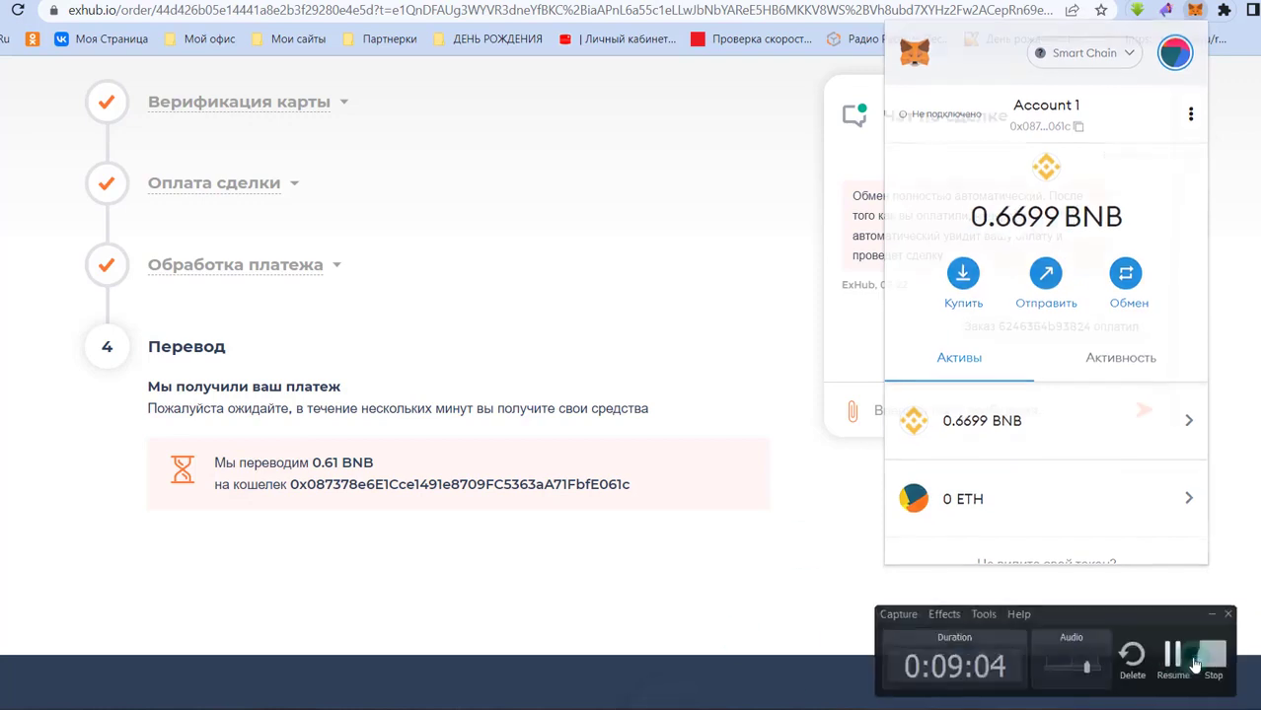
pyautogui.click(1194, 663)
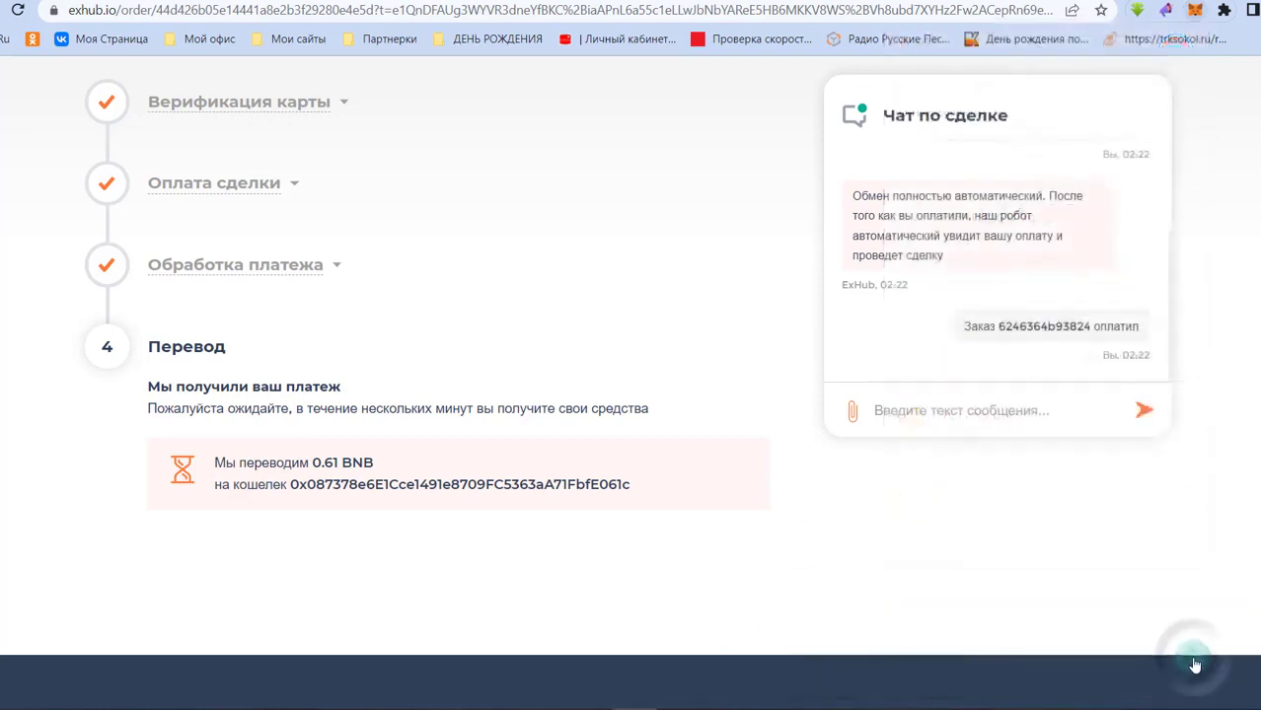
pyautogui.click(1195, 11)
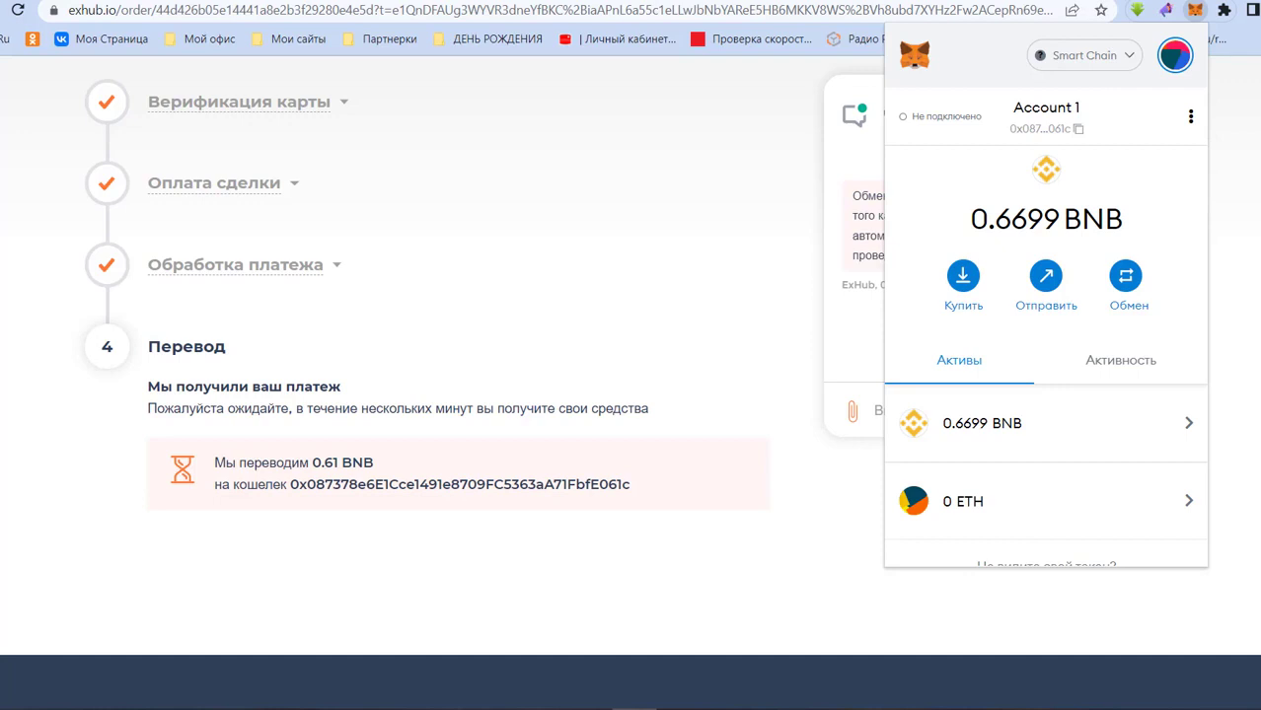
# - Confirm the 0.6699 BNB balance and the thank-you page, then check Gmail for ExHub's completion email
pyautogui.moveTo(960, 212); pyautogui.dragTo(1117, 215)
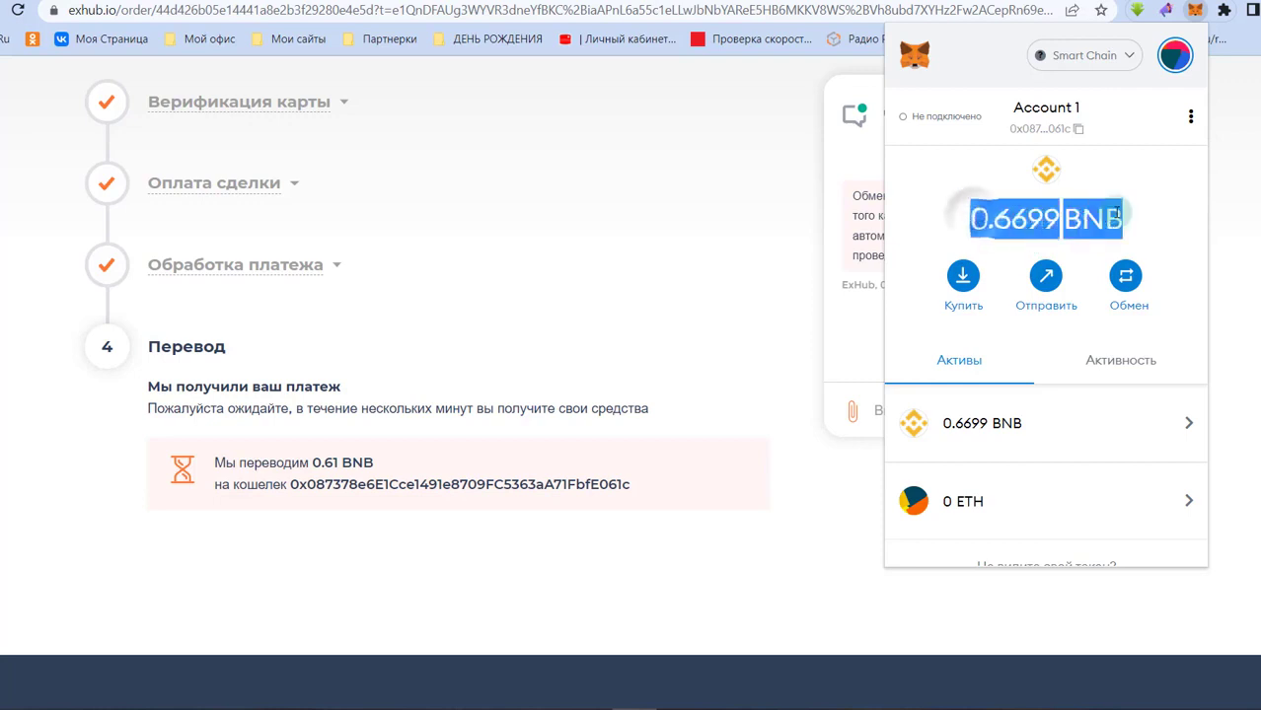
pyautogui.click(1139, 217)
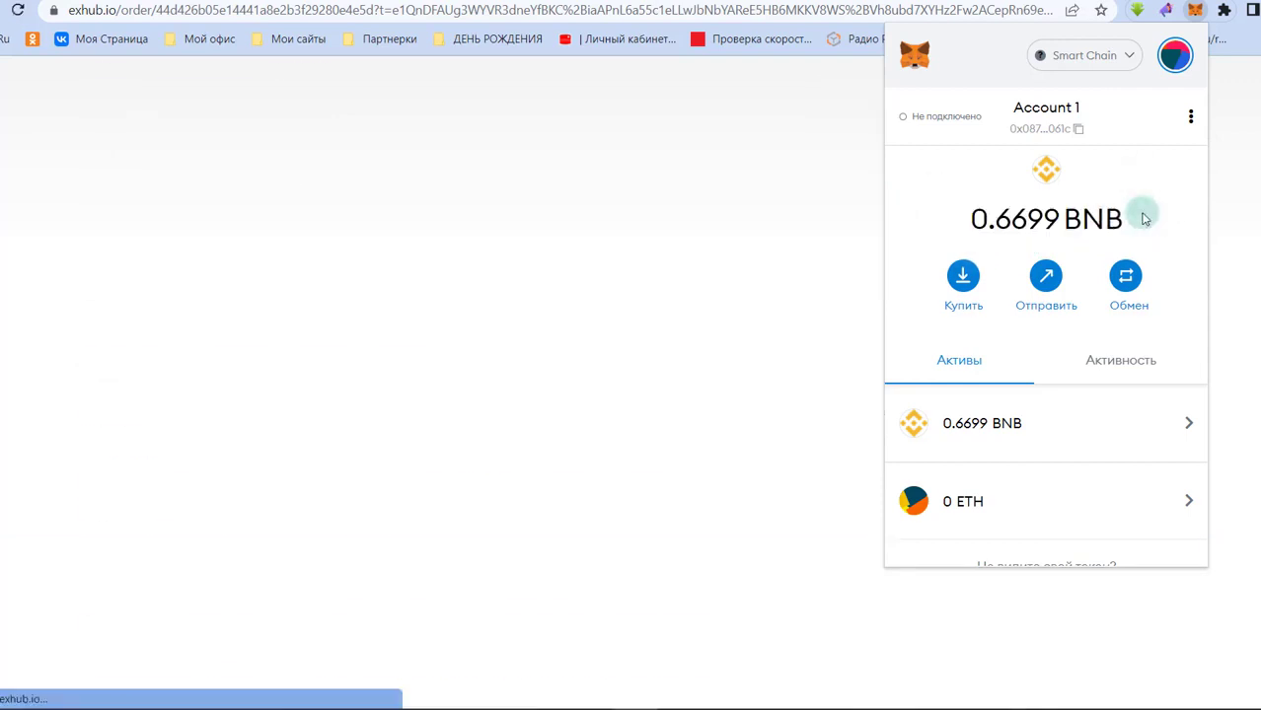
pyautogui.scroll(2, 332, 357)
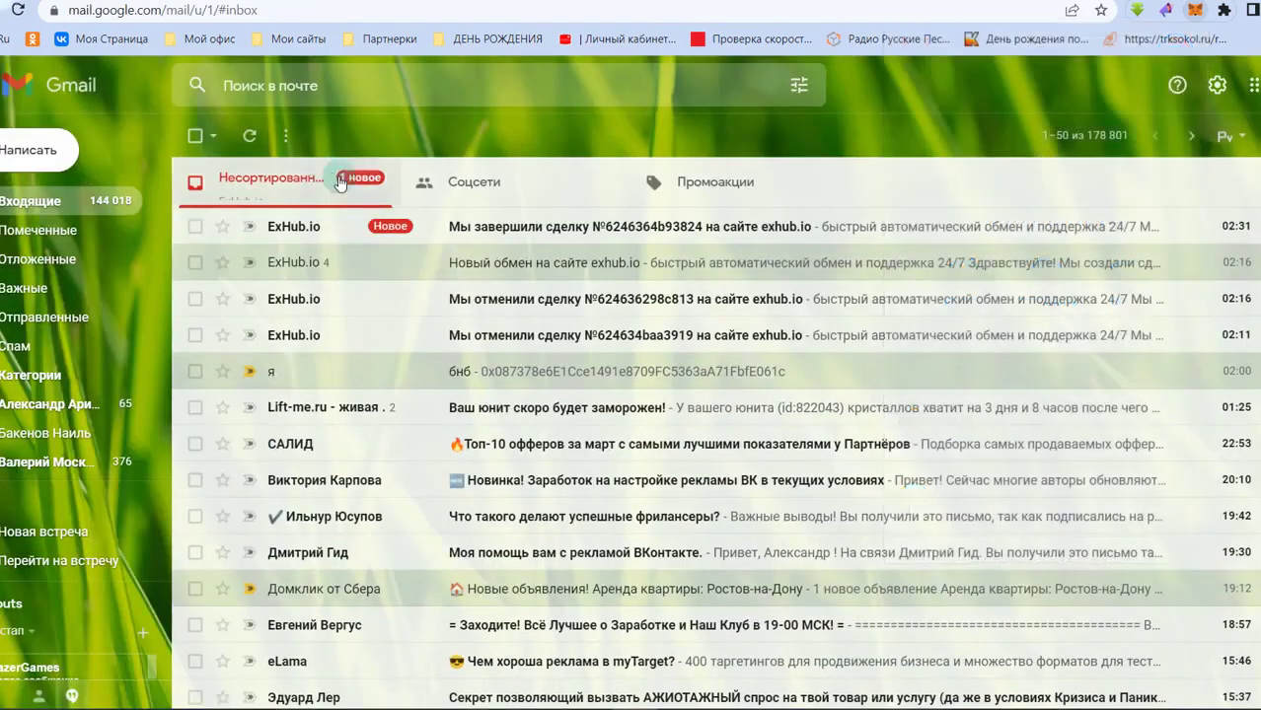
pyautogui.click(339, 181)
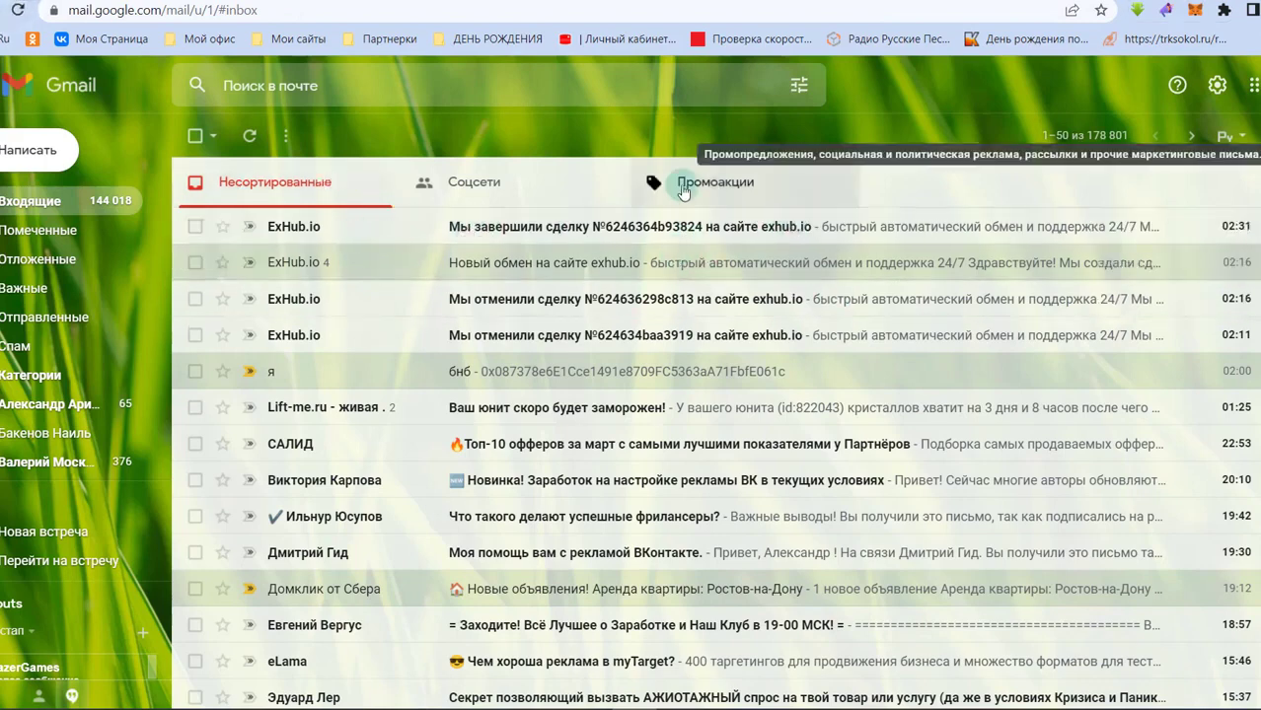
# - Return to the exhub.io thank-you tab, then switch to the express.game tab
pyautogui.click(1085, 2)
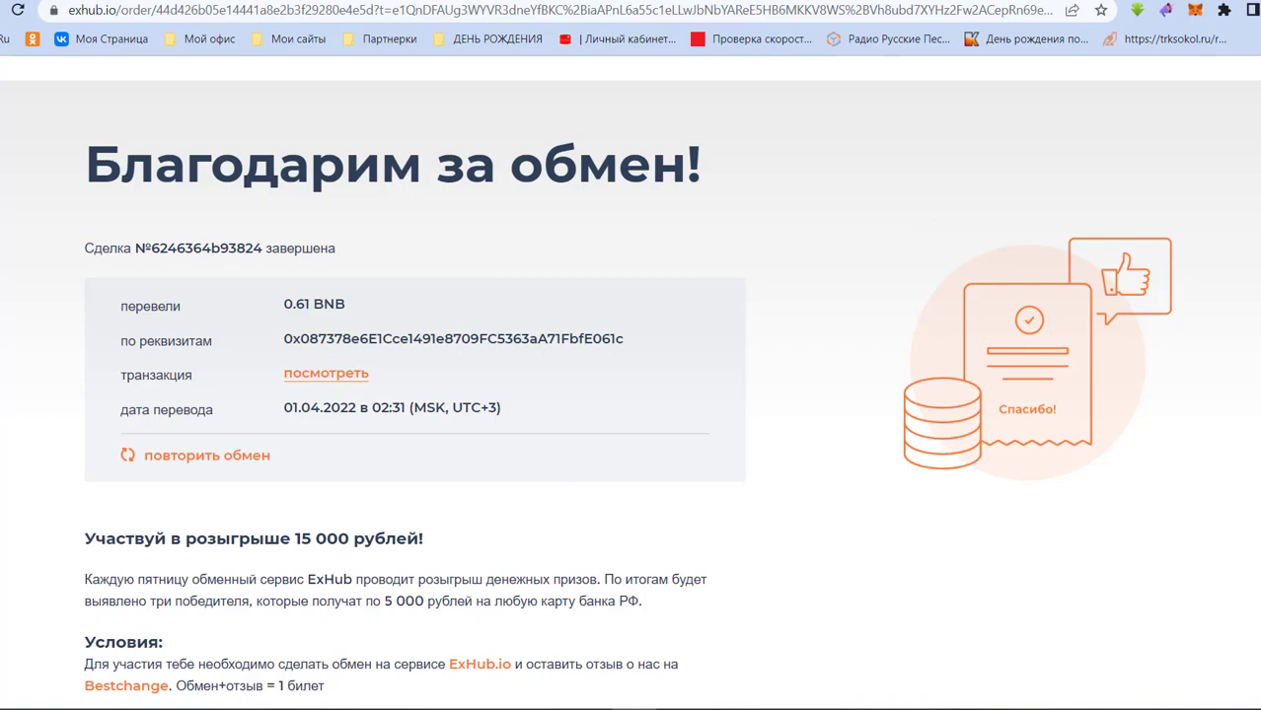
pyautogui.click(699, 1)
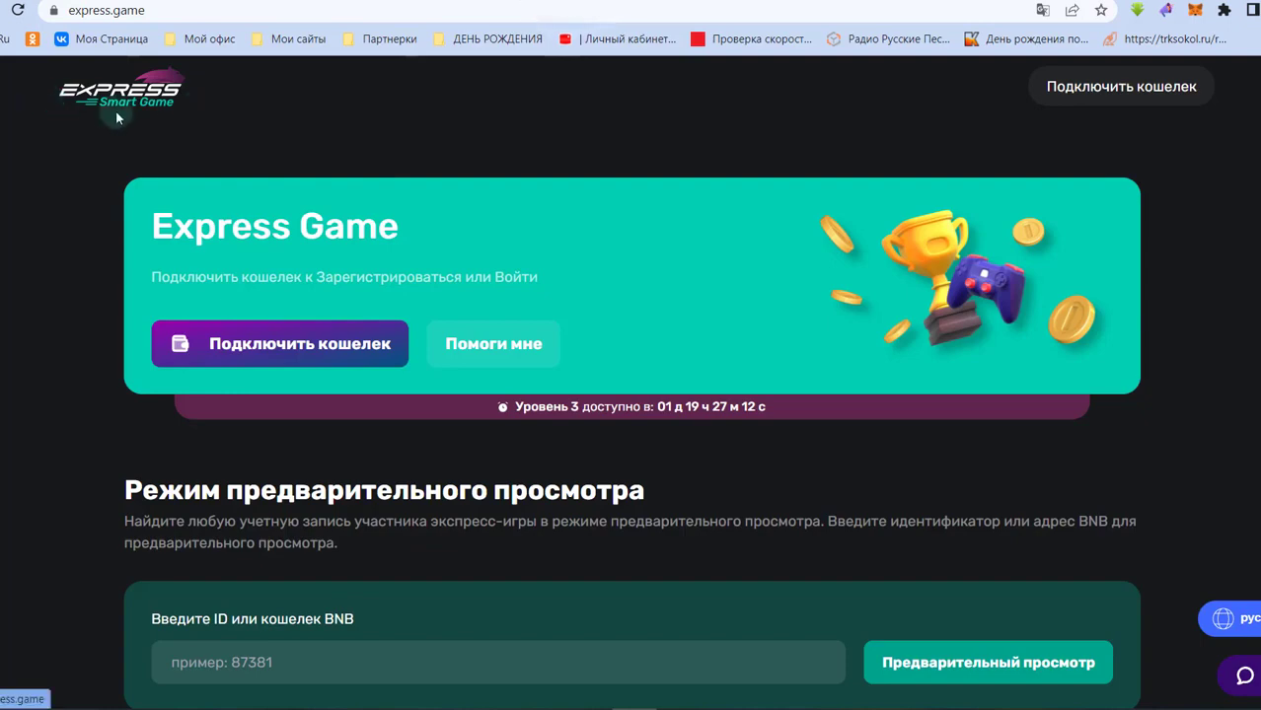